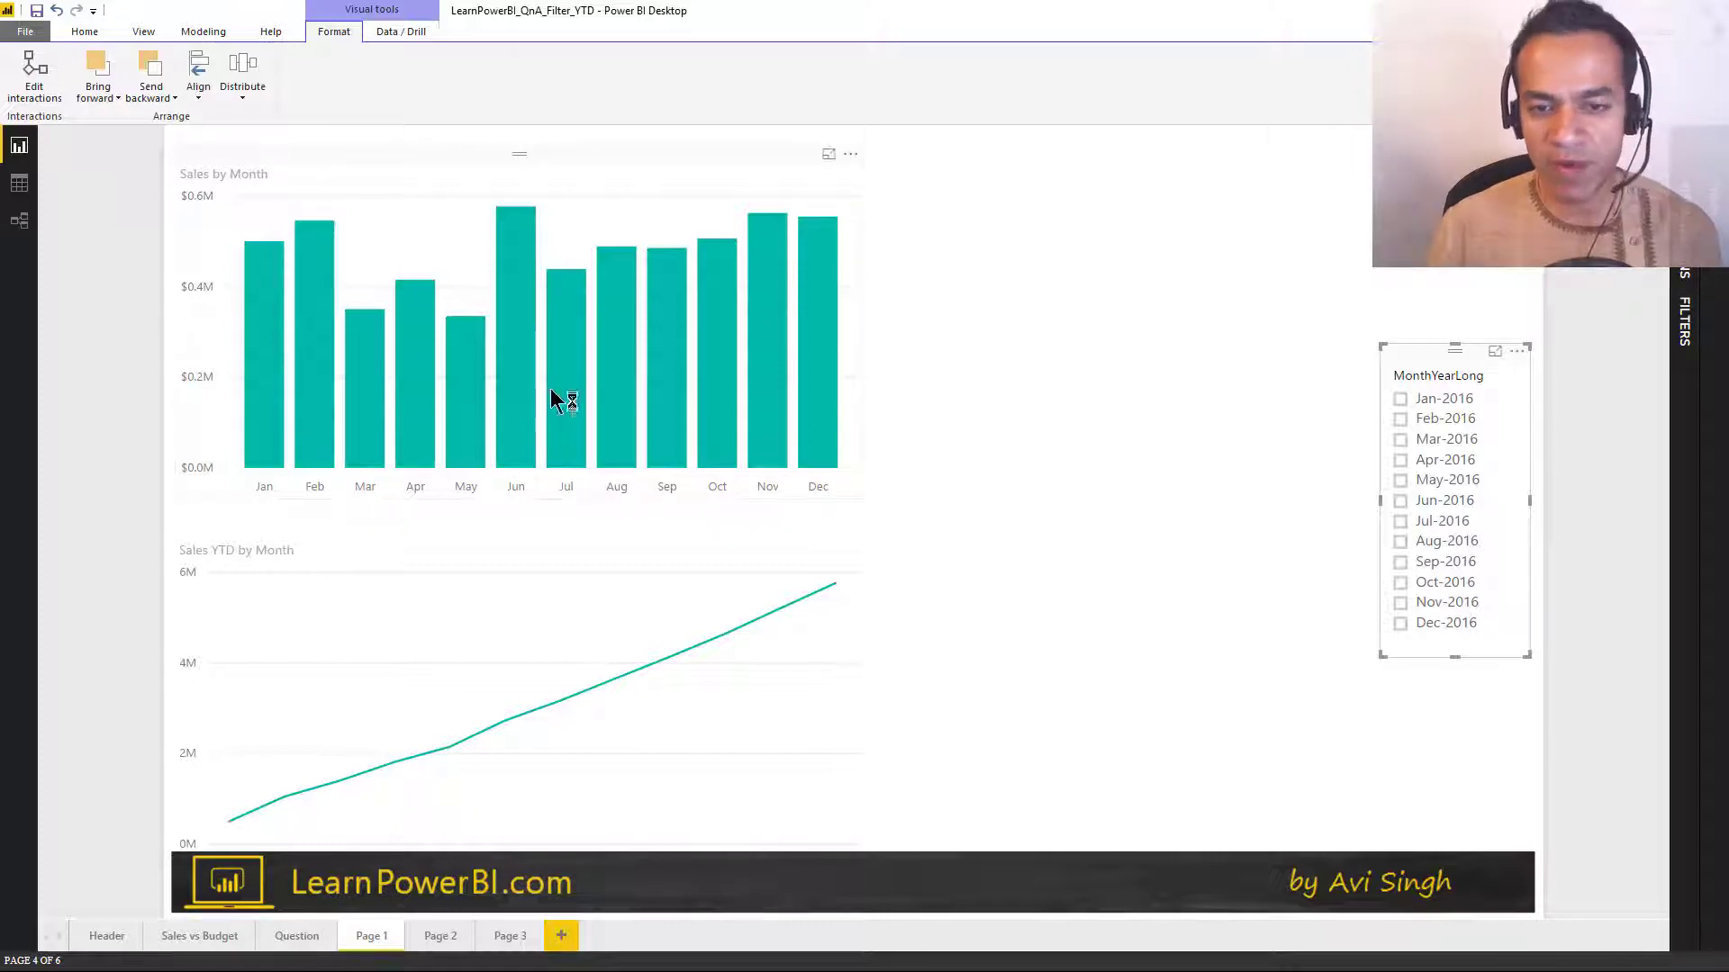
Step: Filter Page 1's charts to Sep-2016 in the MonthYearLong slicer, toggling it off and back on
left_click(1399, 566)
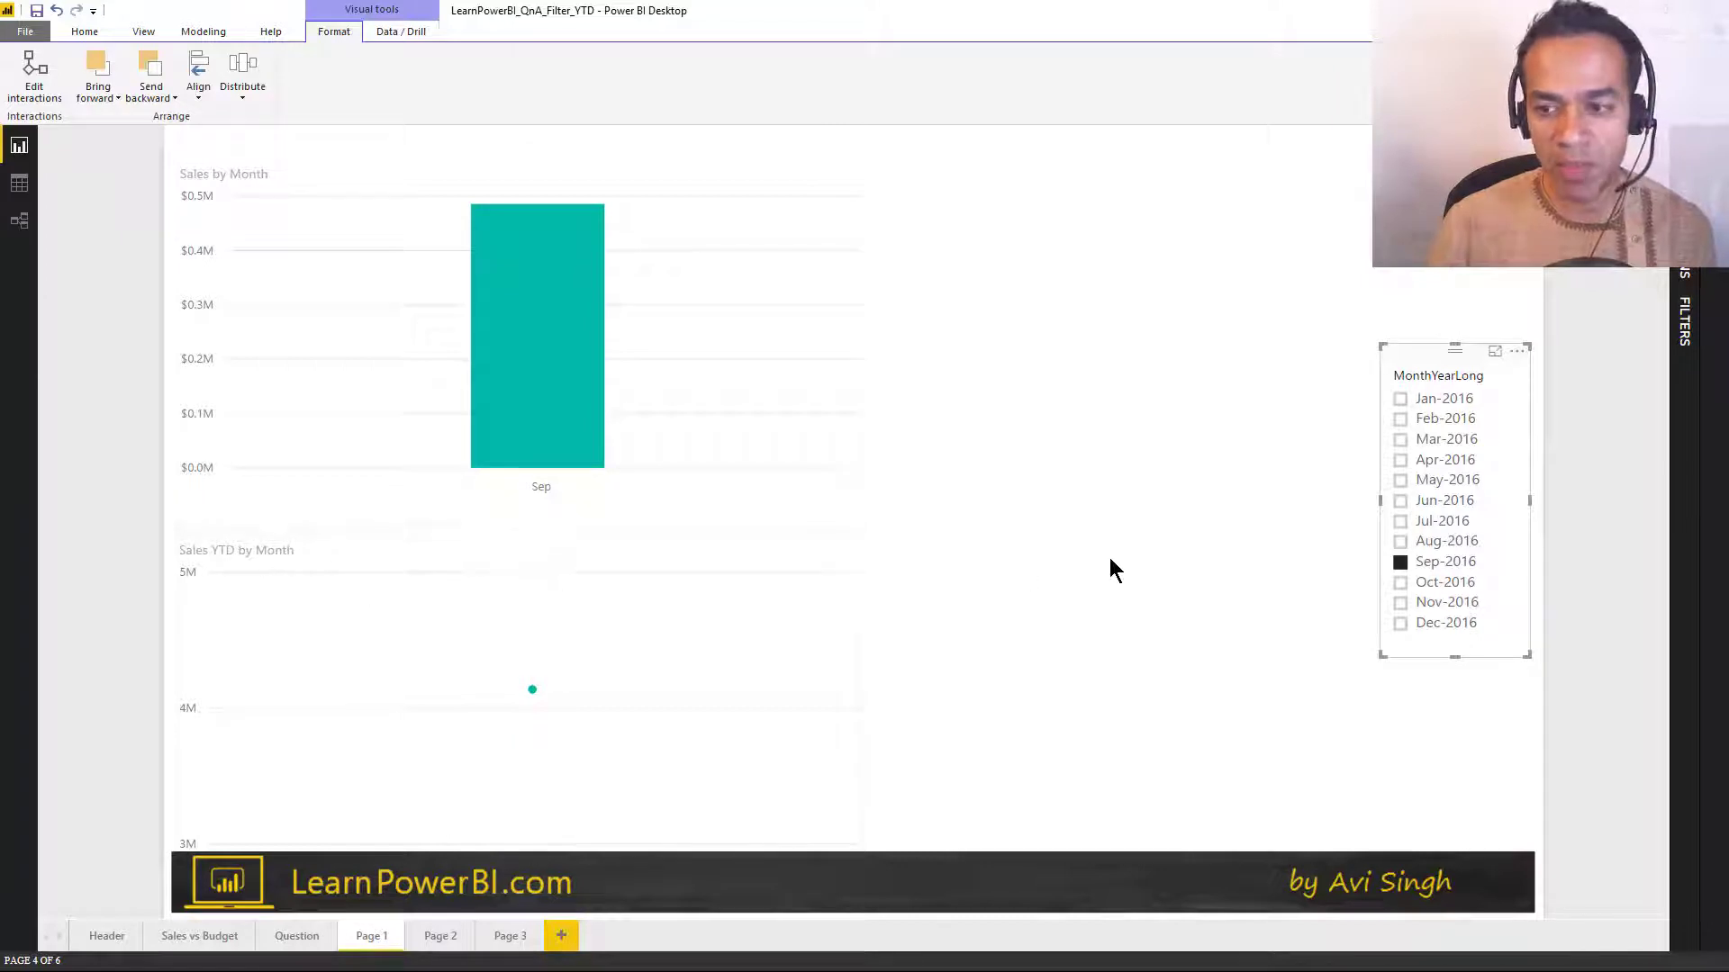
left_click(1430, 568)
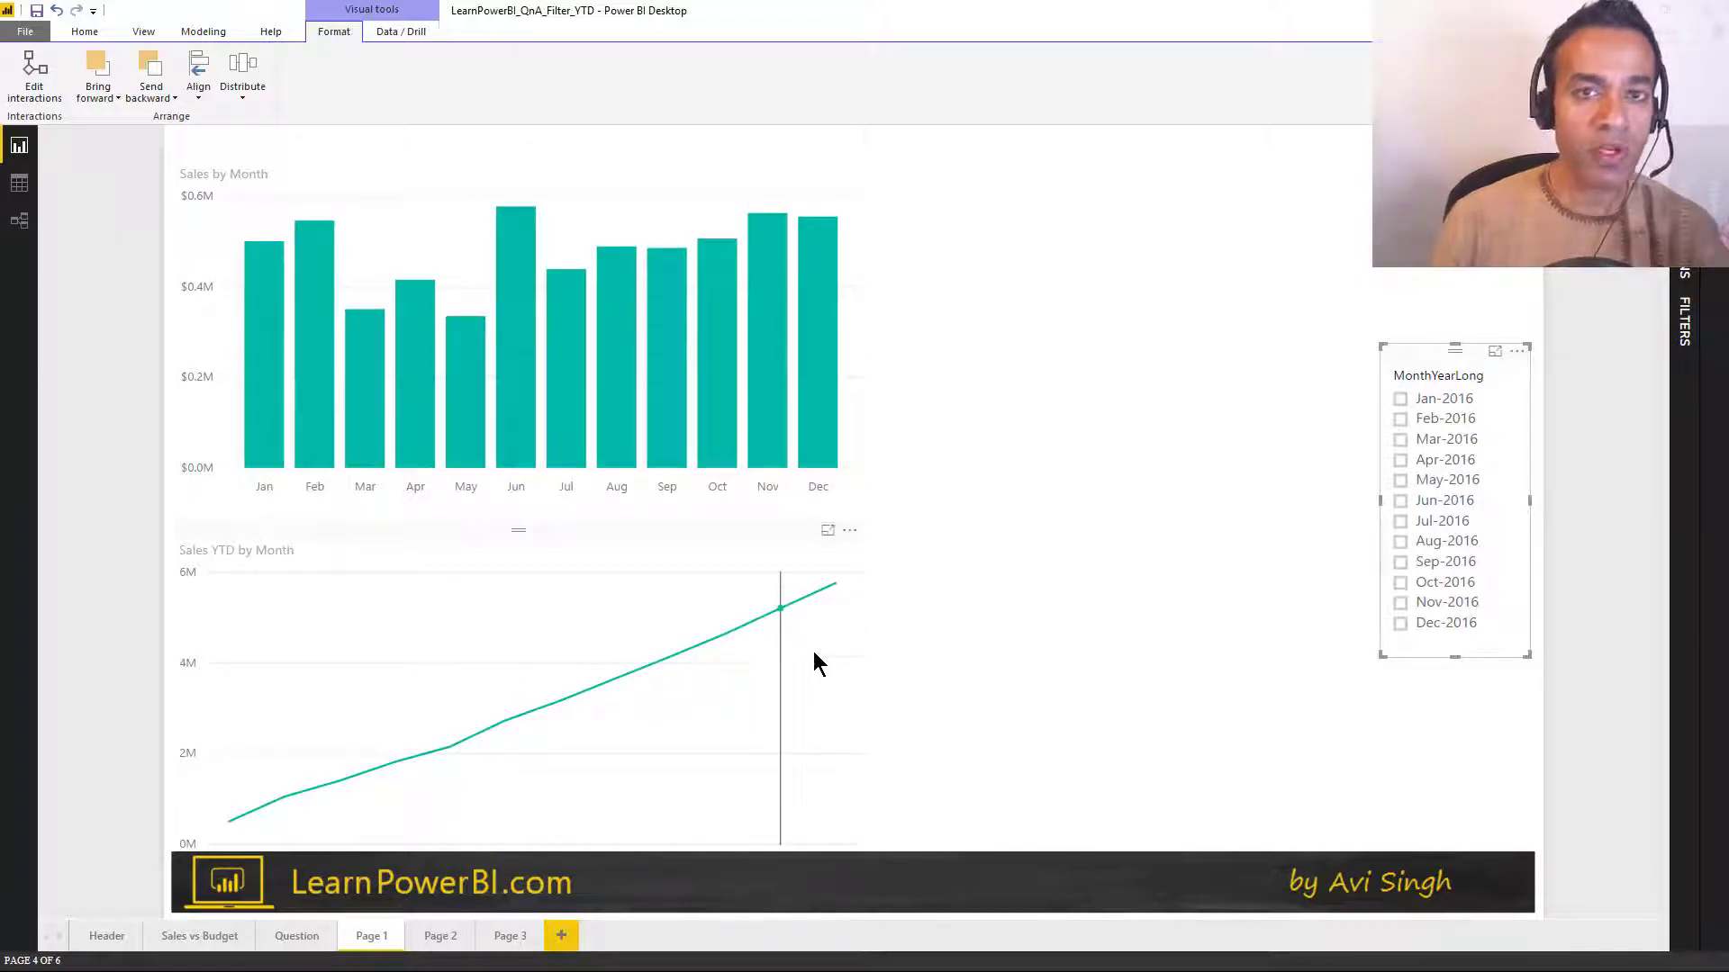
left_click(1438, 562)
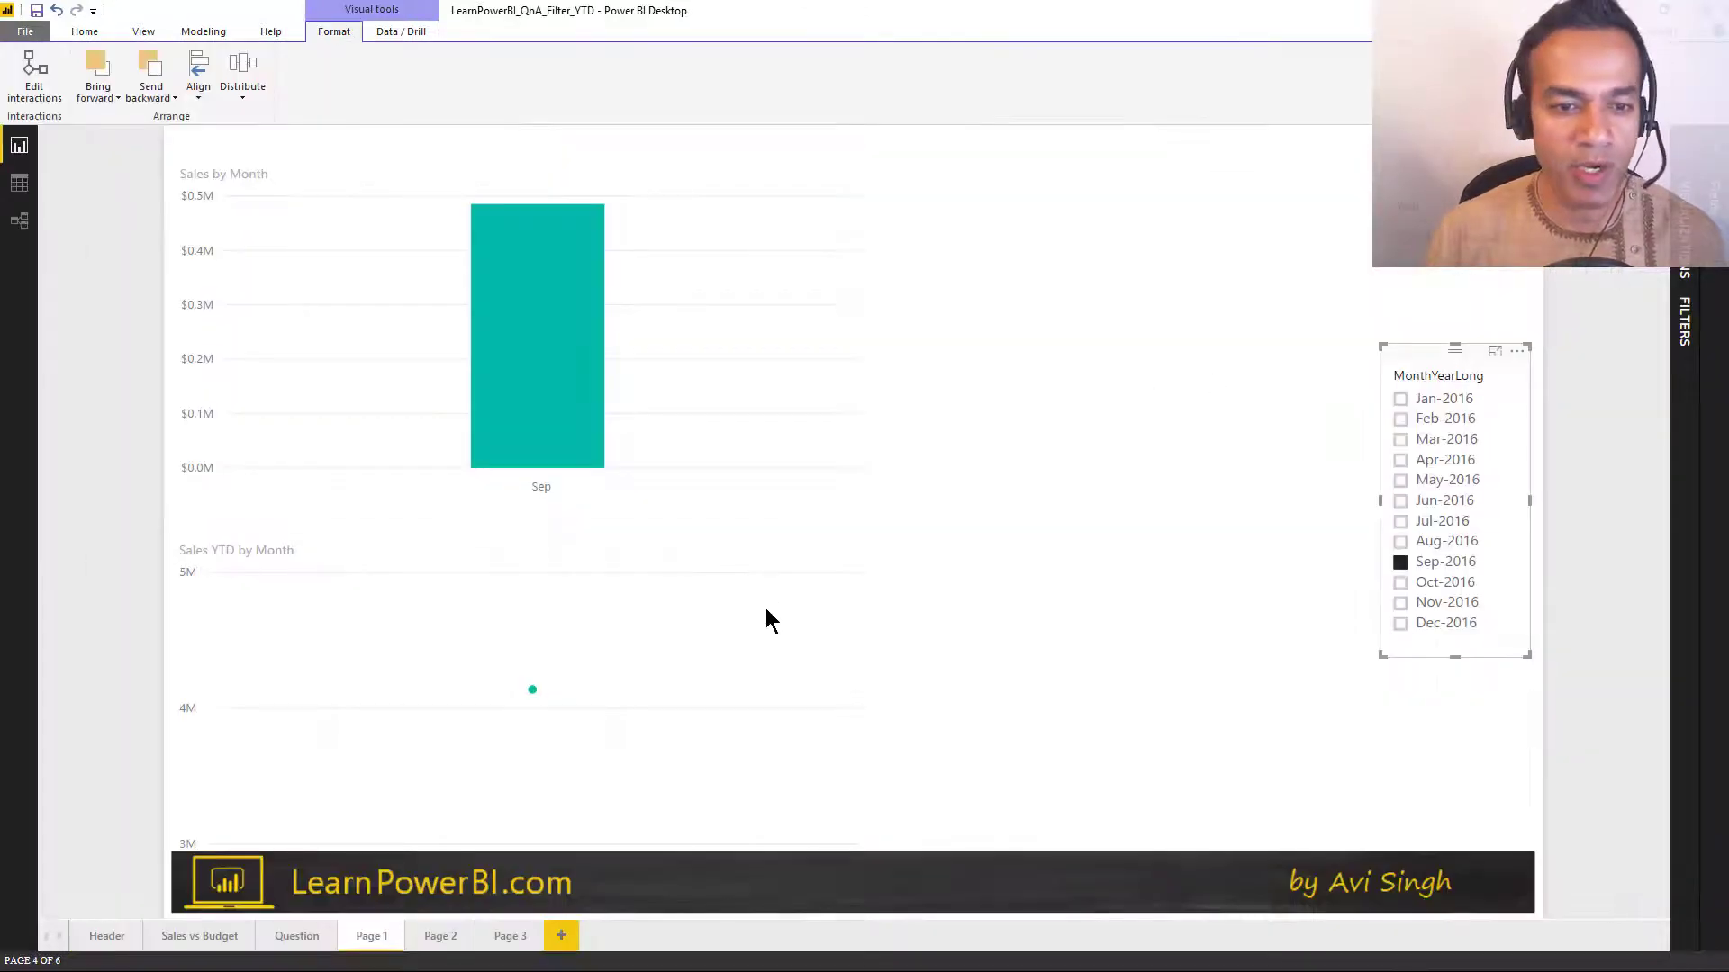
Step: Return to the report and untick Sep-2016 so the charts show all twelve months
mouse_move(651, 752)
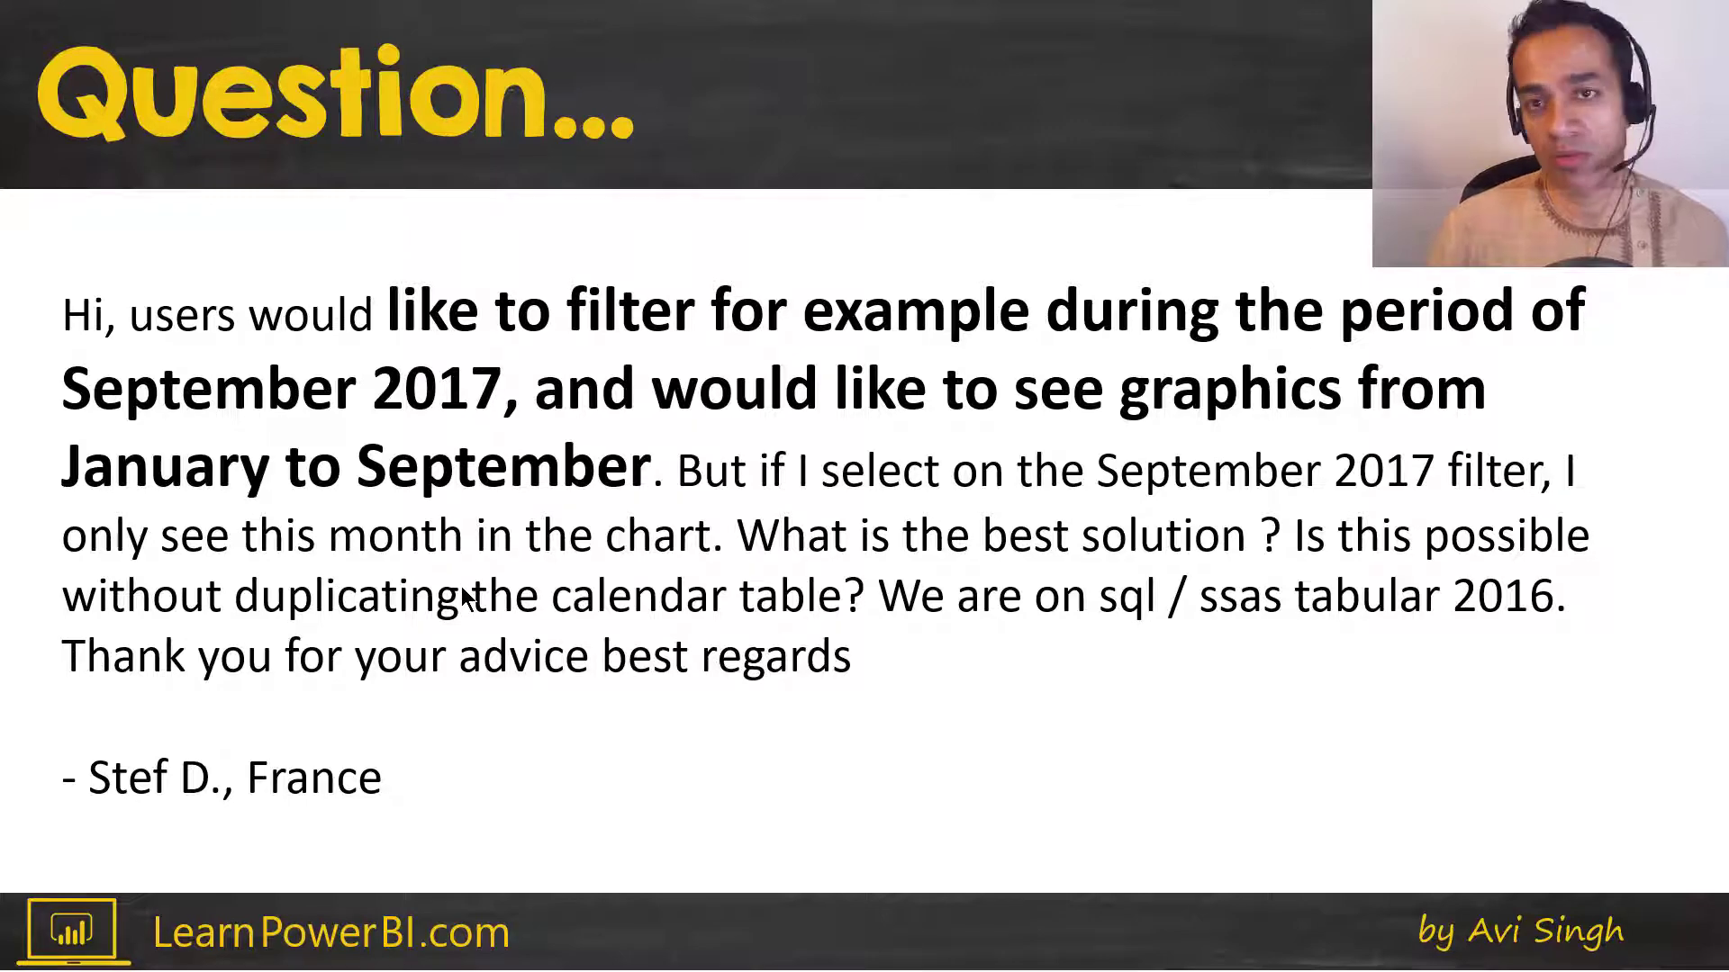
key("alt+Tab")
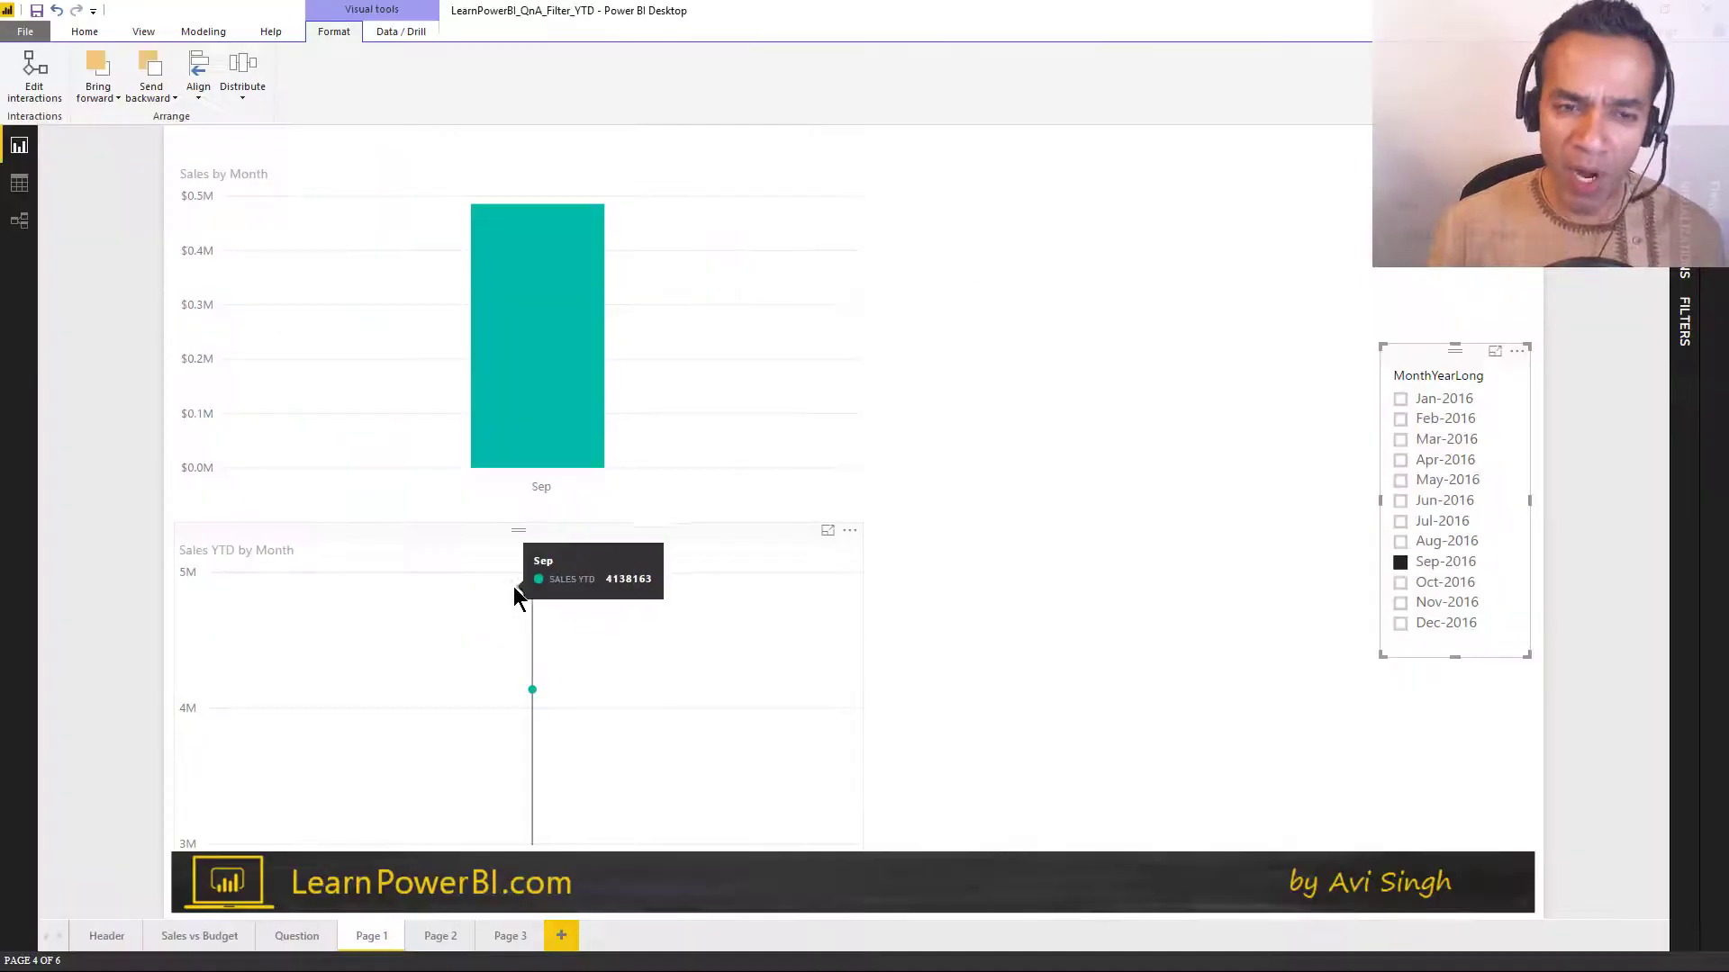
left_click(1435, 561)
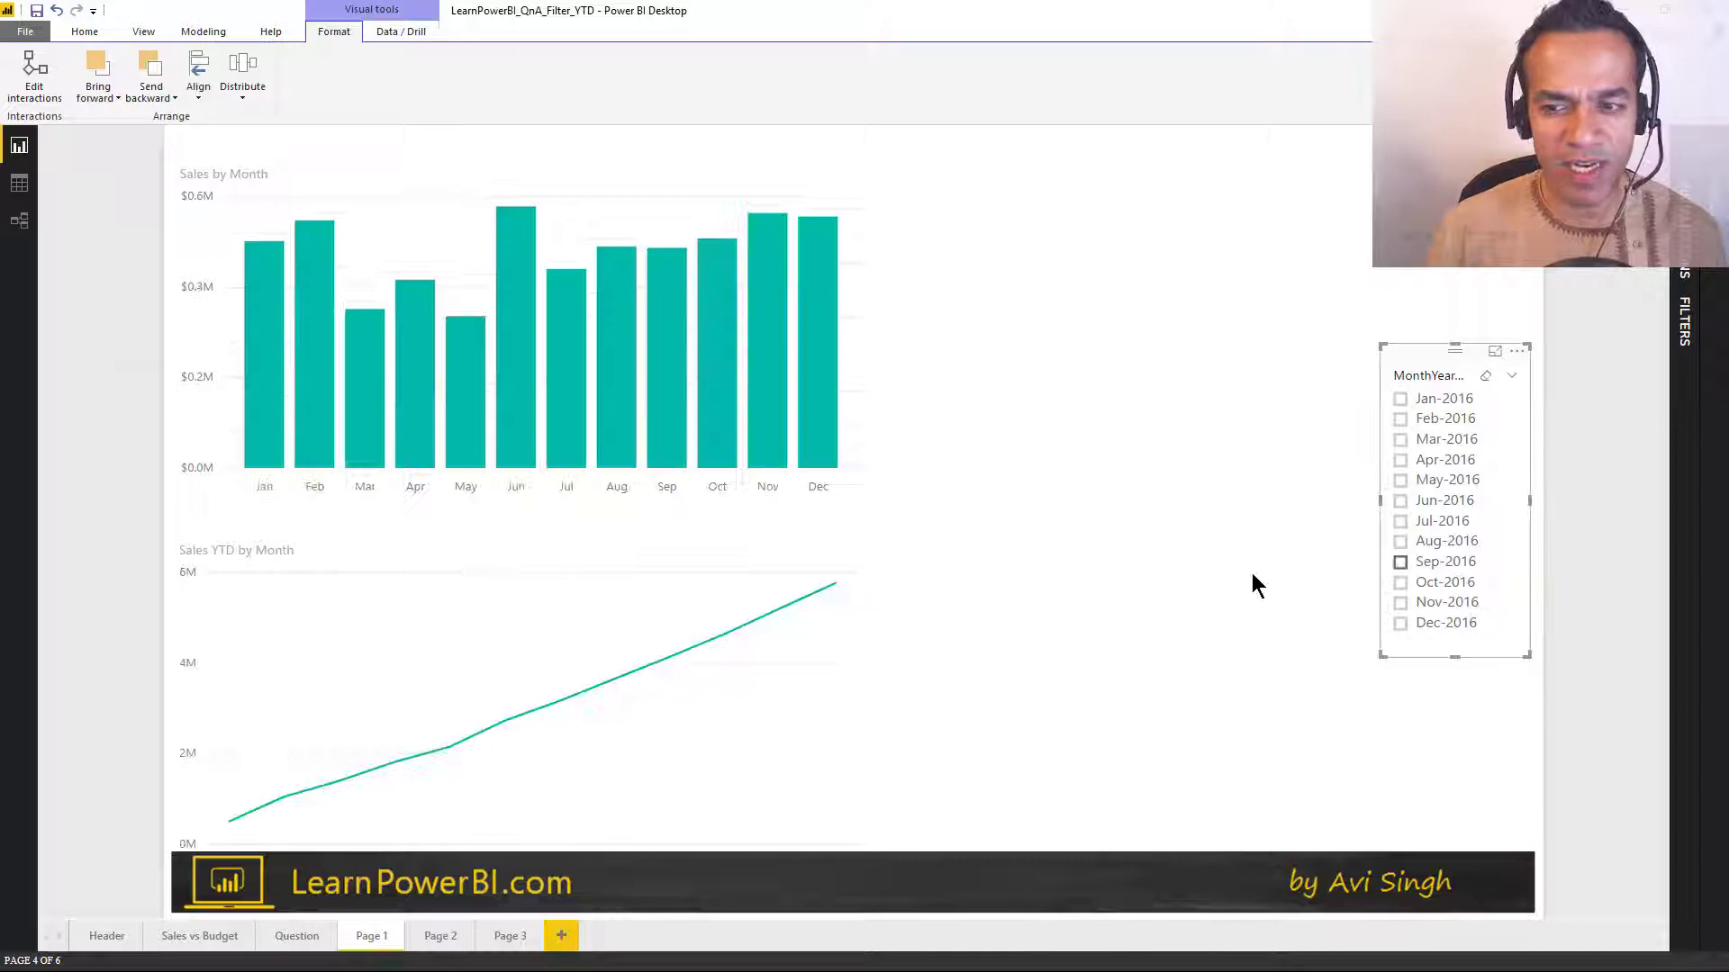
Step: Inspect the CalendarSelection table in the relationships diagram, then return to the report canvas
left_click(19, 221)
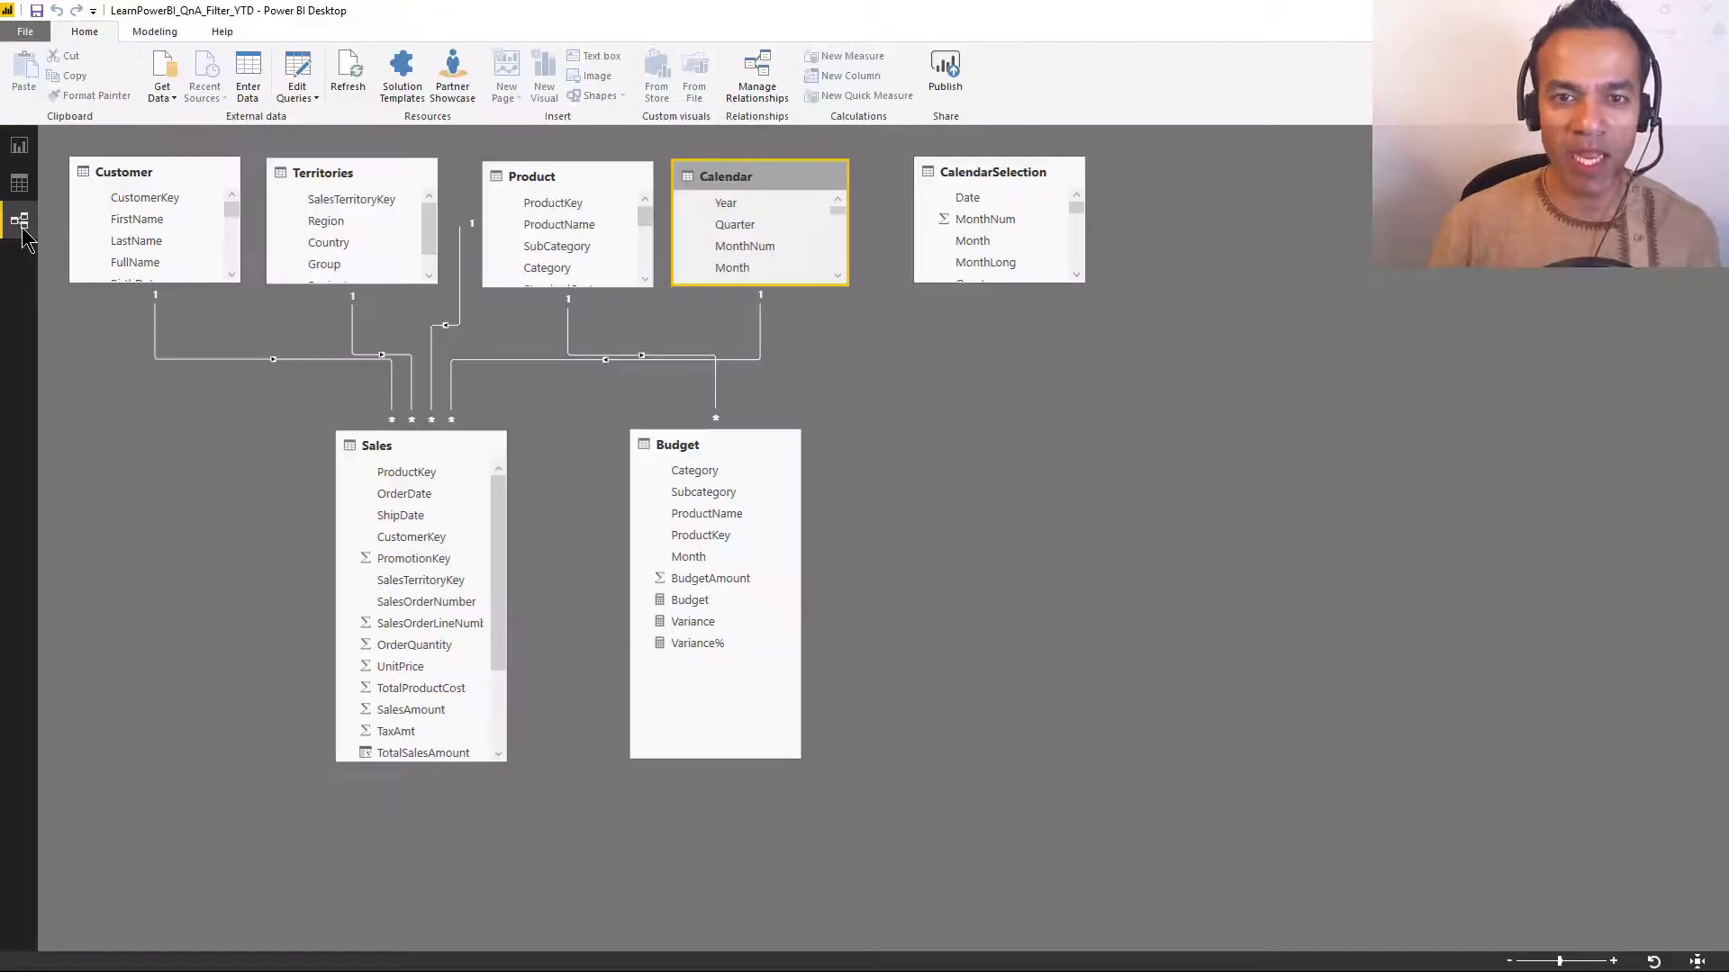
left_click(986, 174)
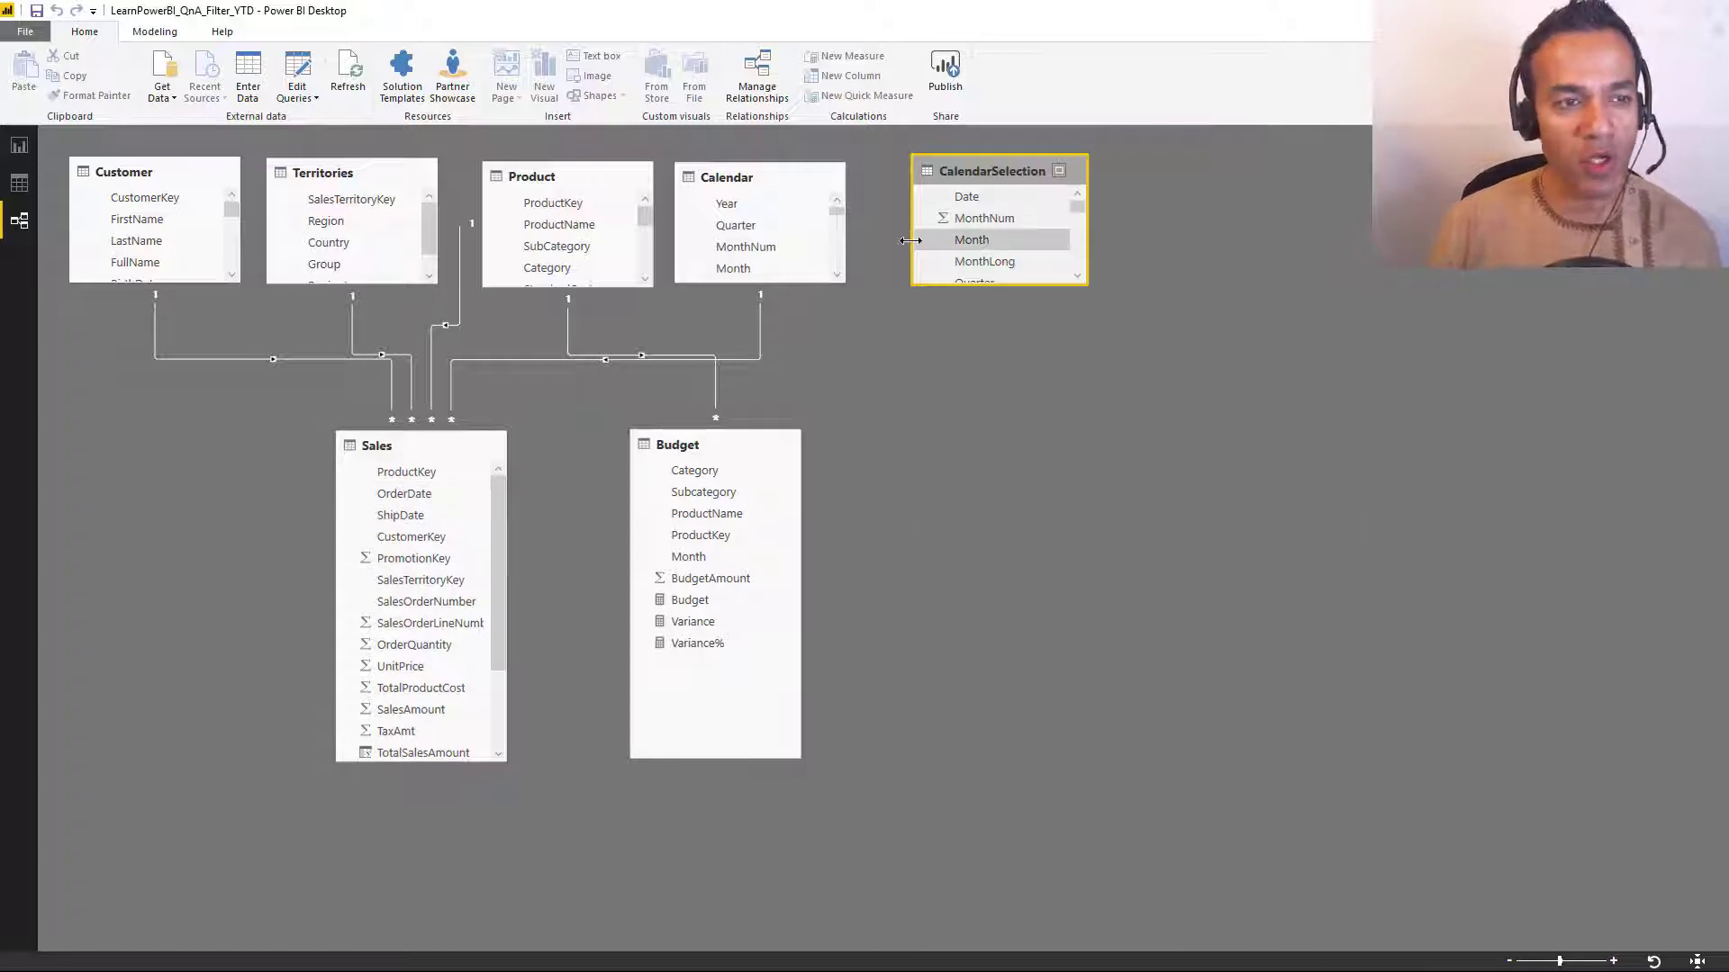
left_click(19, 146)
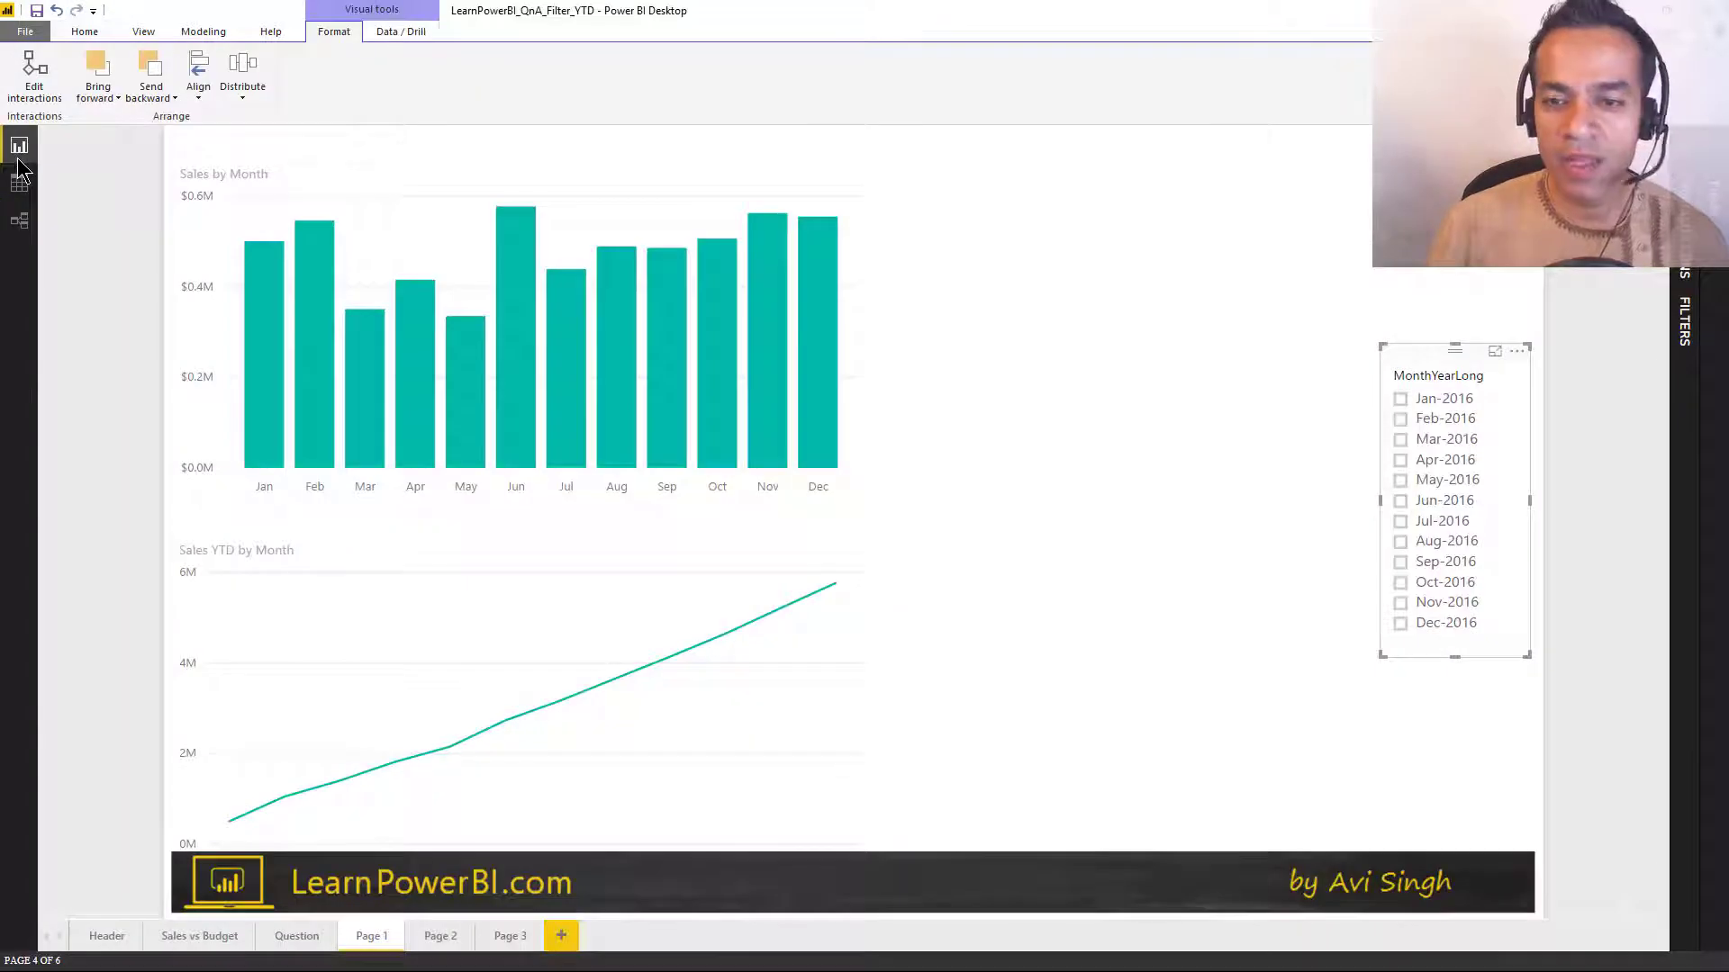
Step: On Page 2, check the Year slicer and filter the MonthYear slicer to Sep-16
left_click(436, 937)
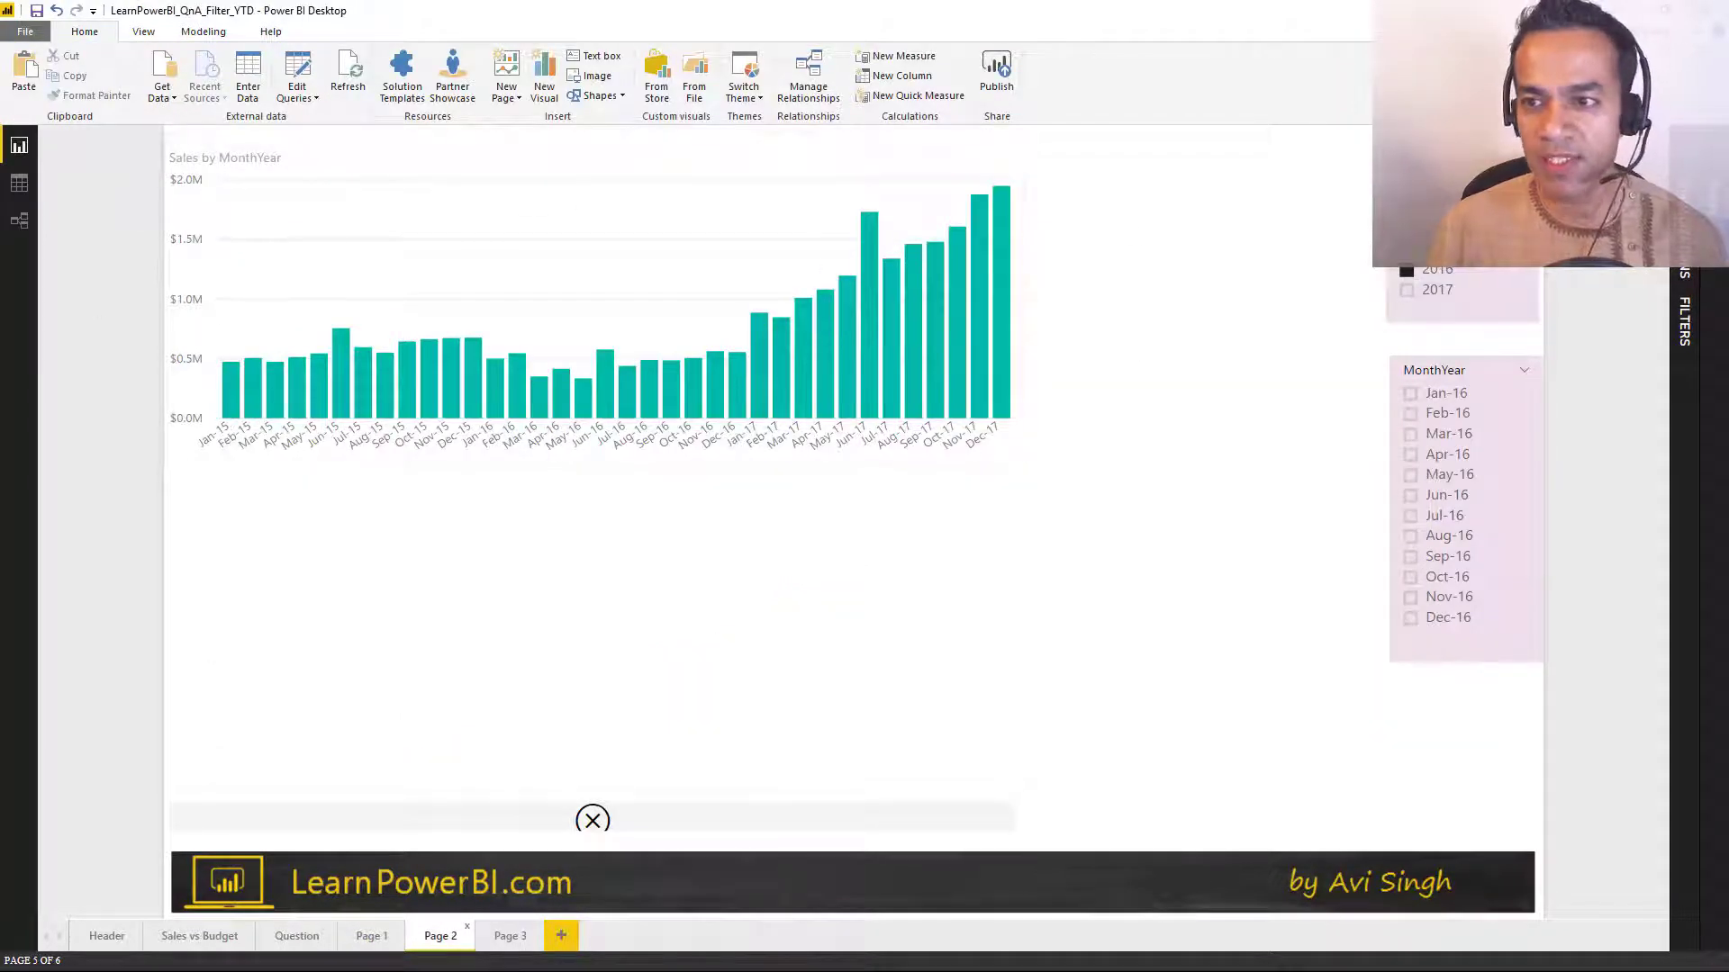
left_click(1462, 310)
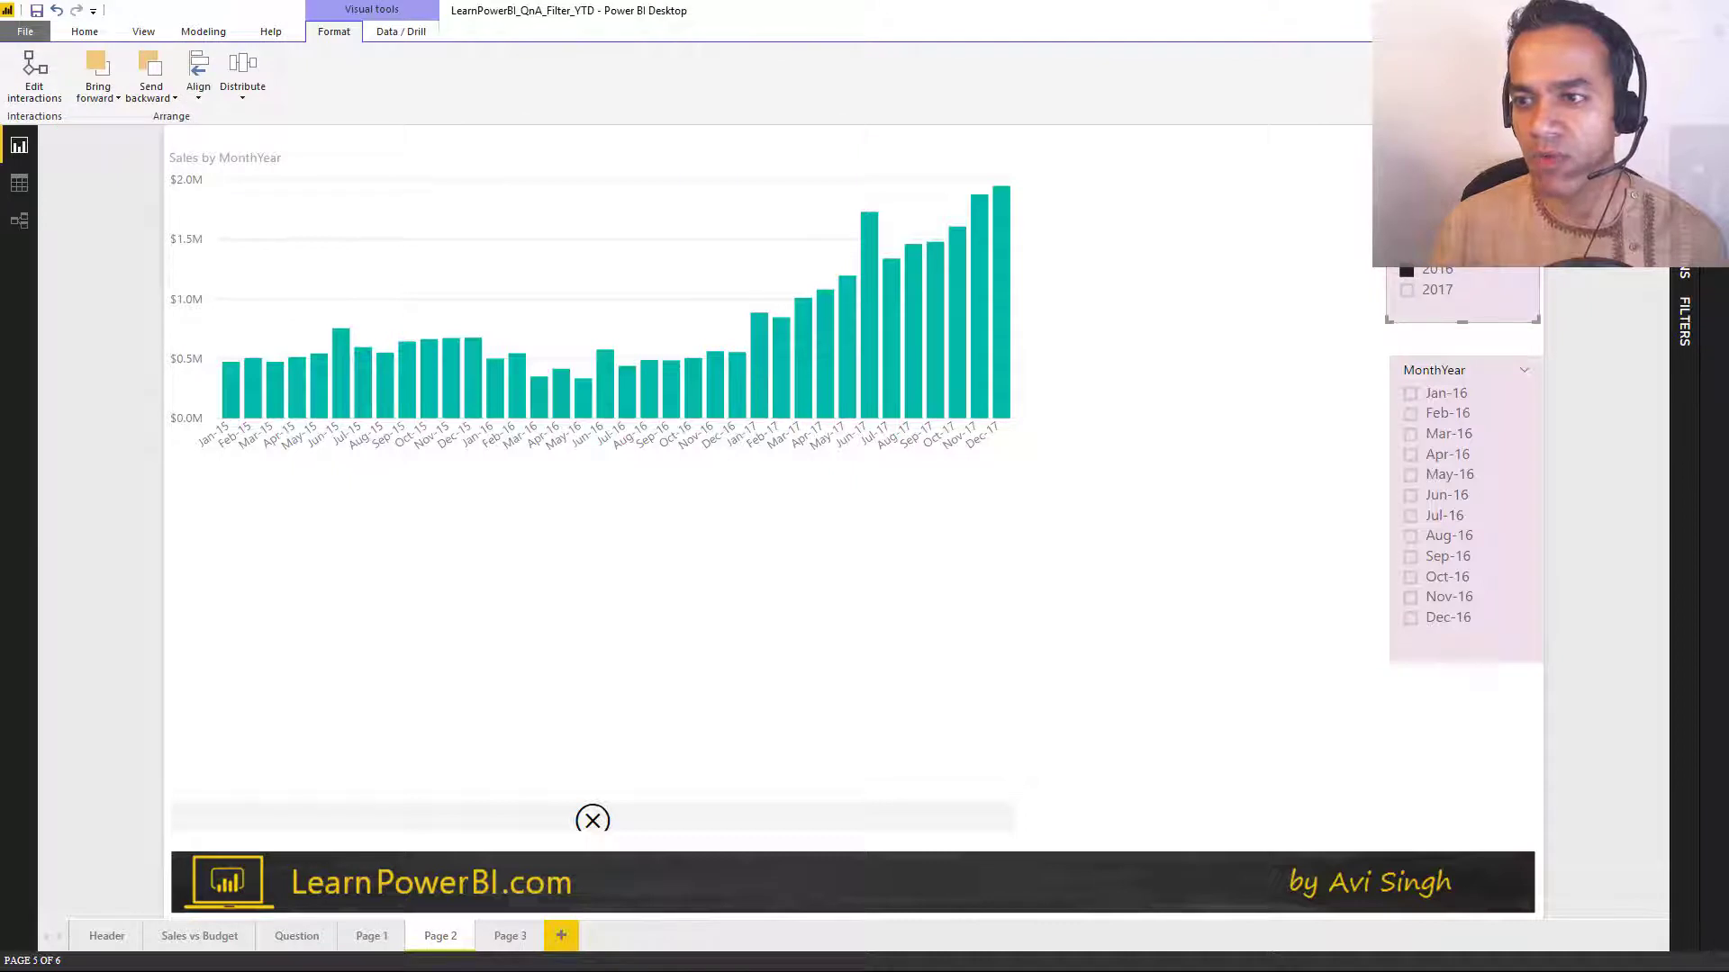
left_click(1714, 90)
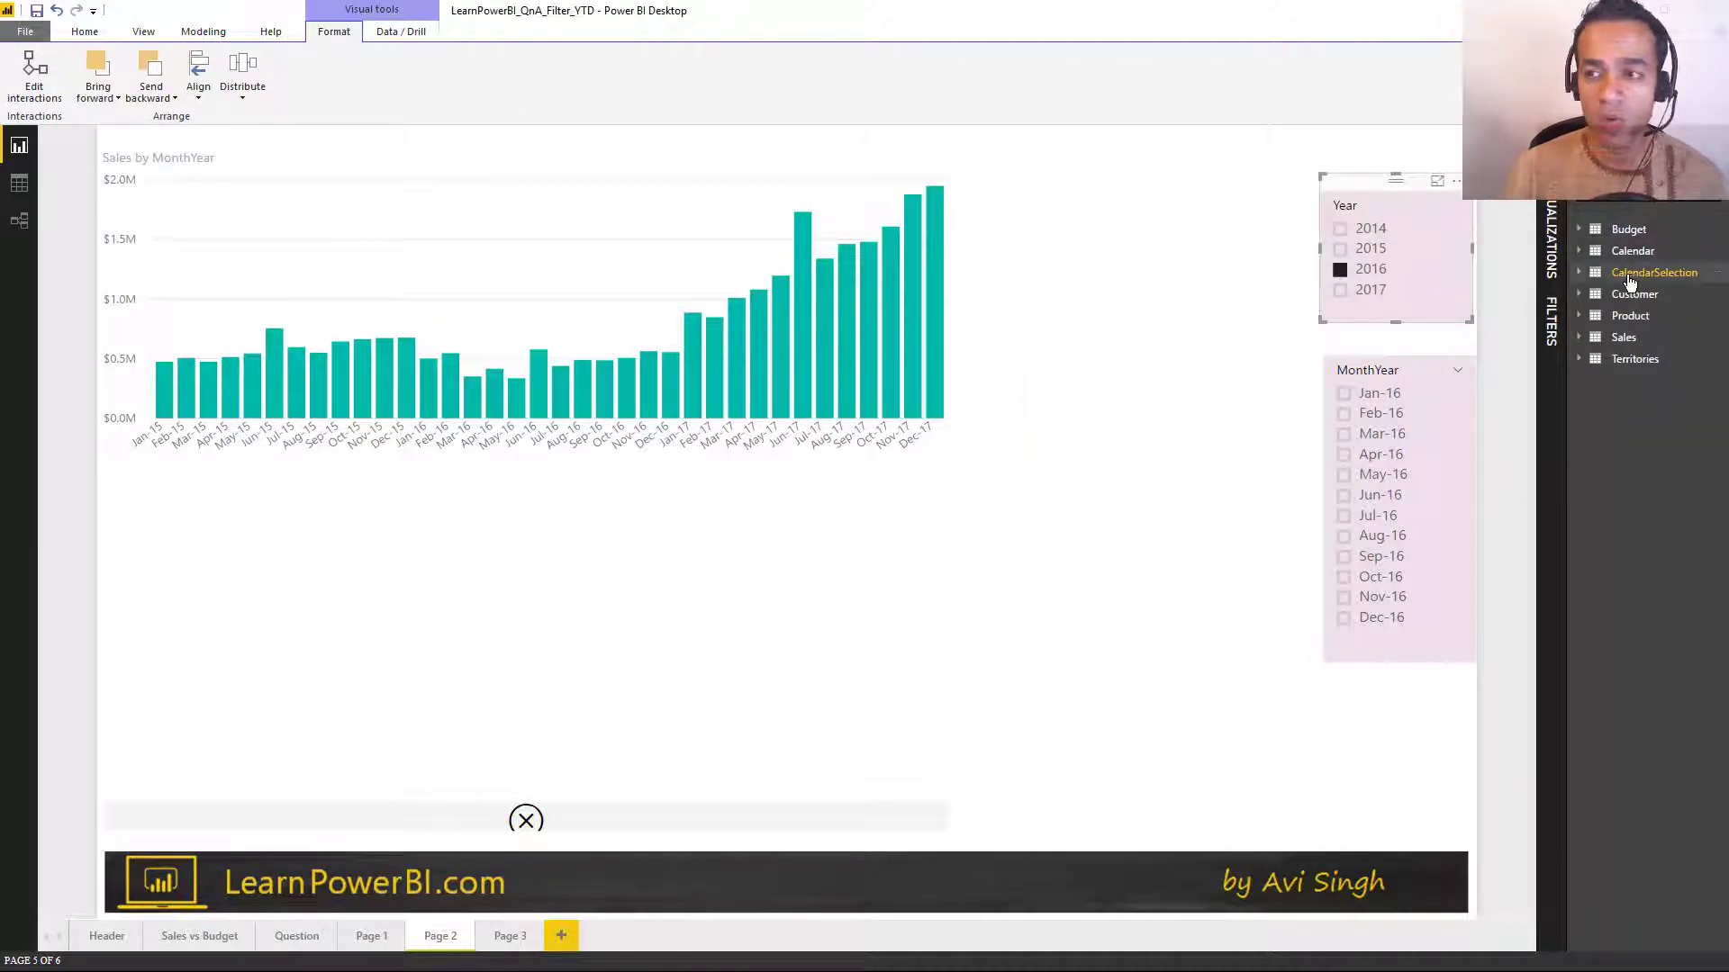
left_click(1677, 205)
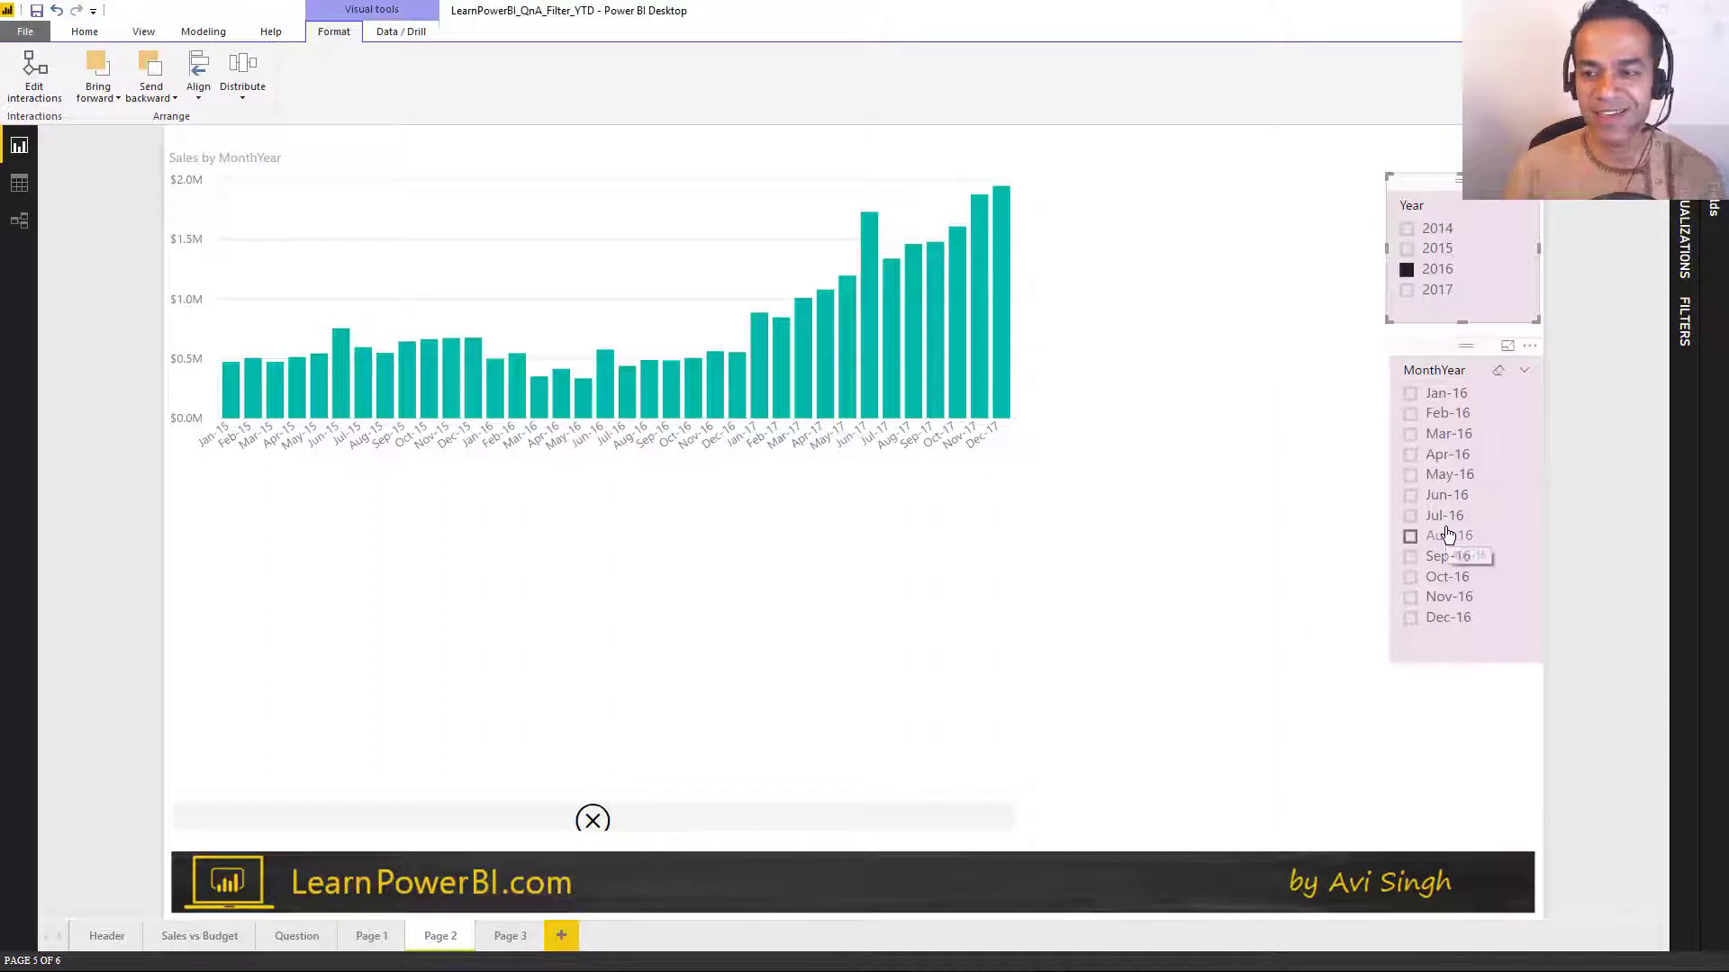
left_click(1441, 558)
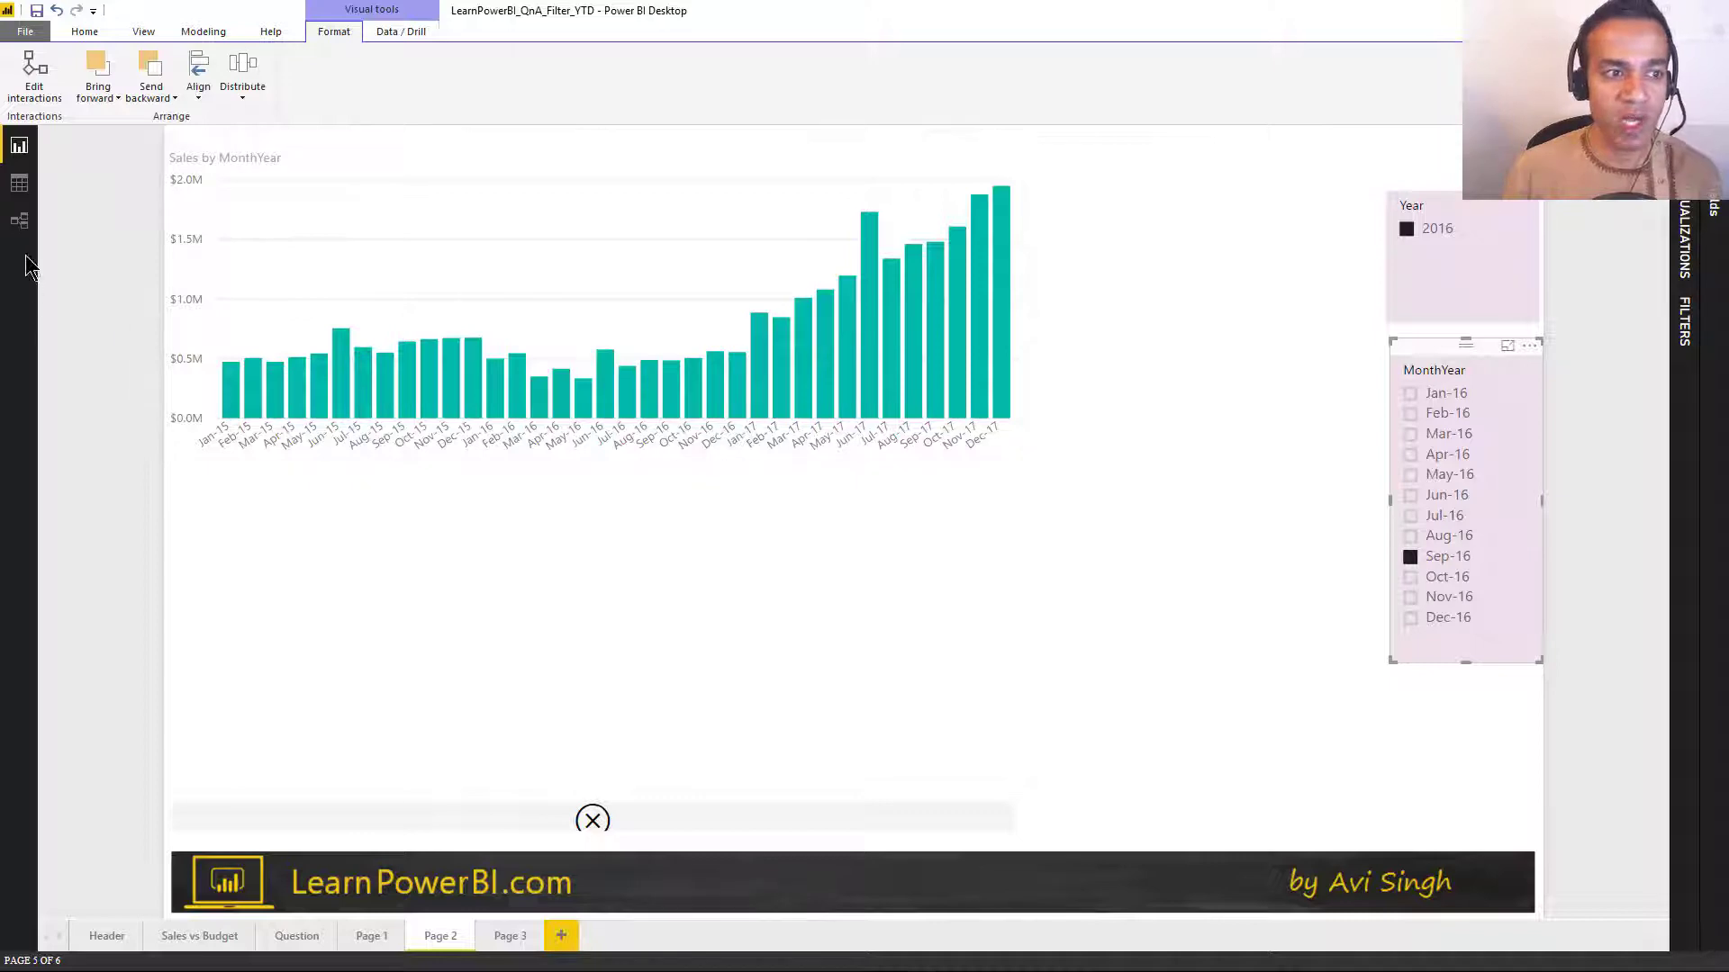
Step: In the relationships diagram, link Calendar's Date to the CalendarSelection table
left_click(25, 226)
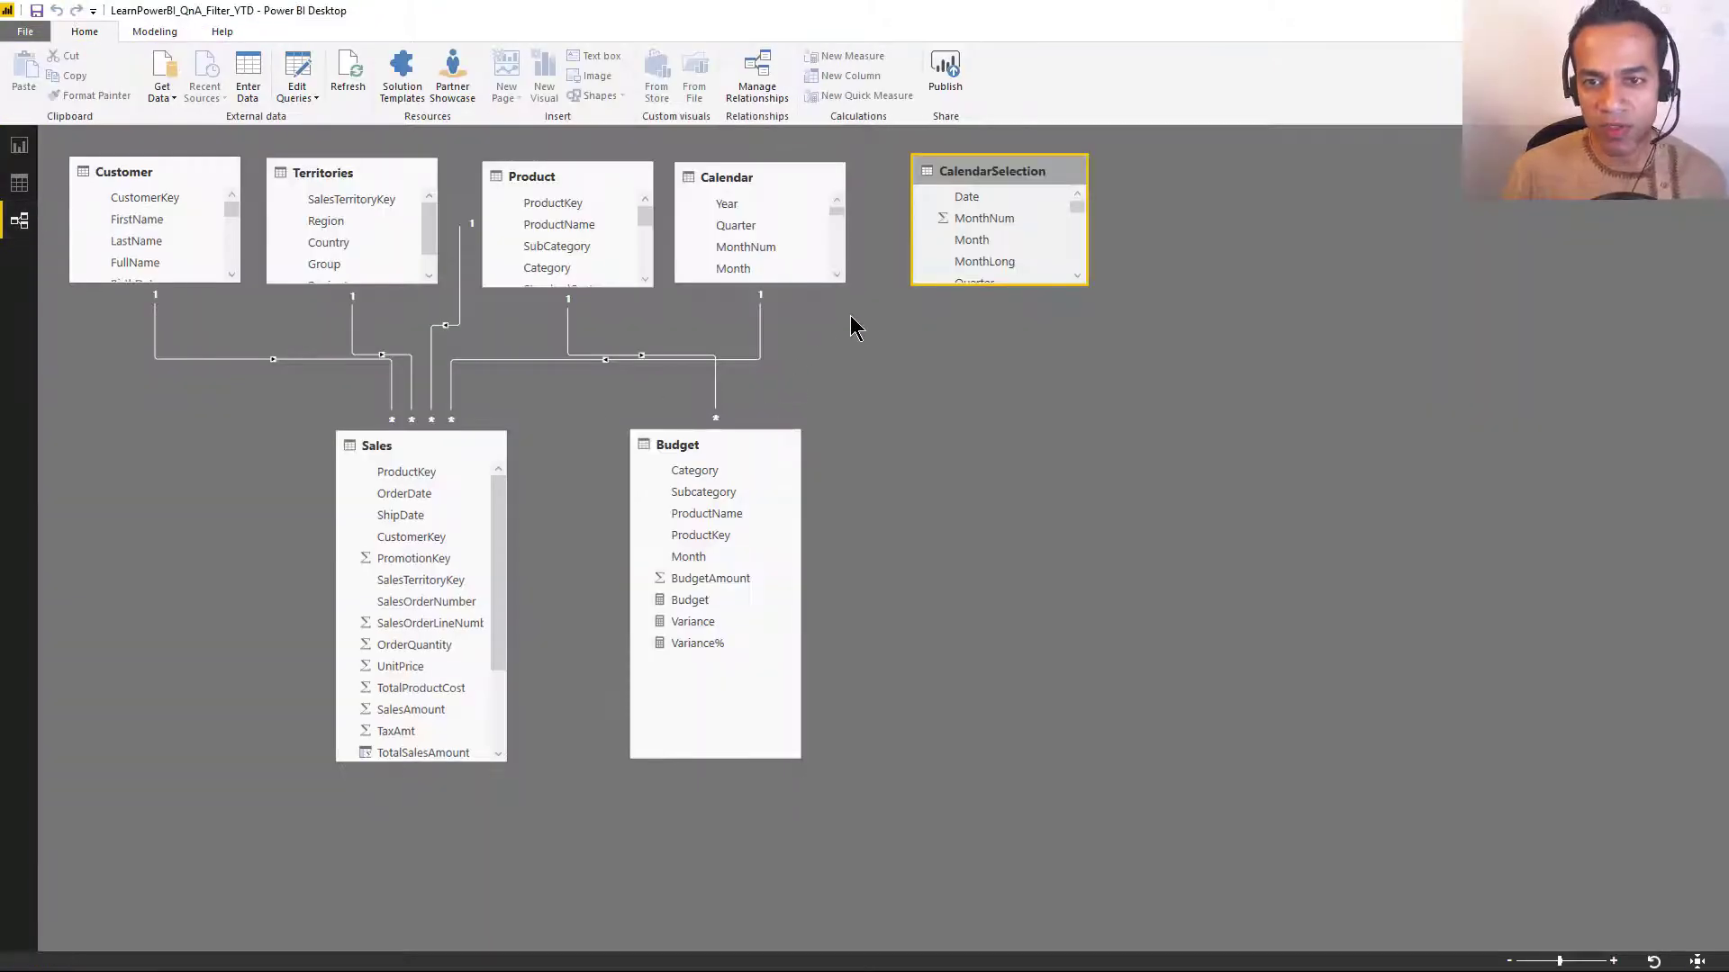
left_click_drag(807, 281, 816, 569)
mouse_move(750, 505)
left_mouse_down()
mouse_move(894, 280)
mouse_move(965, 214)
left_mouse_up()
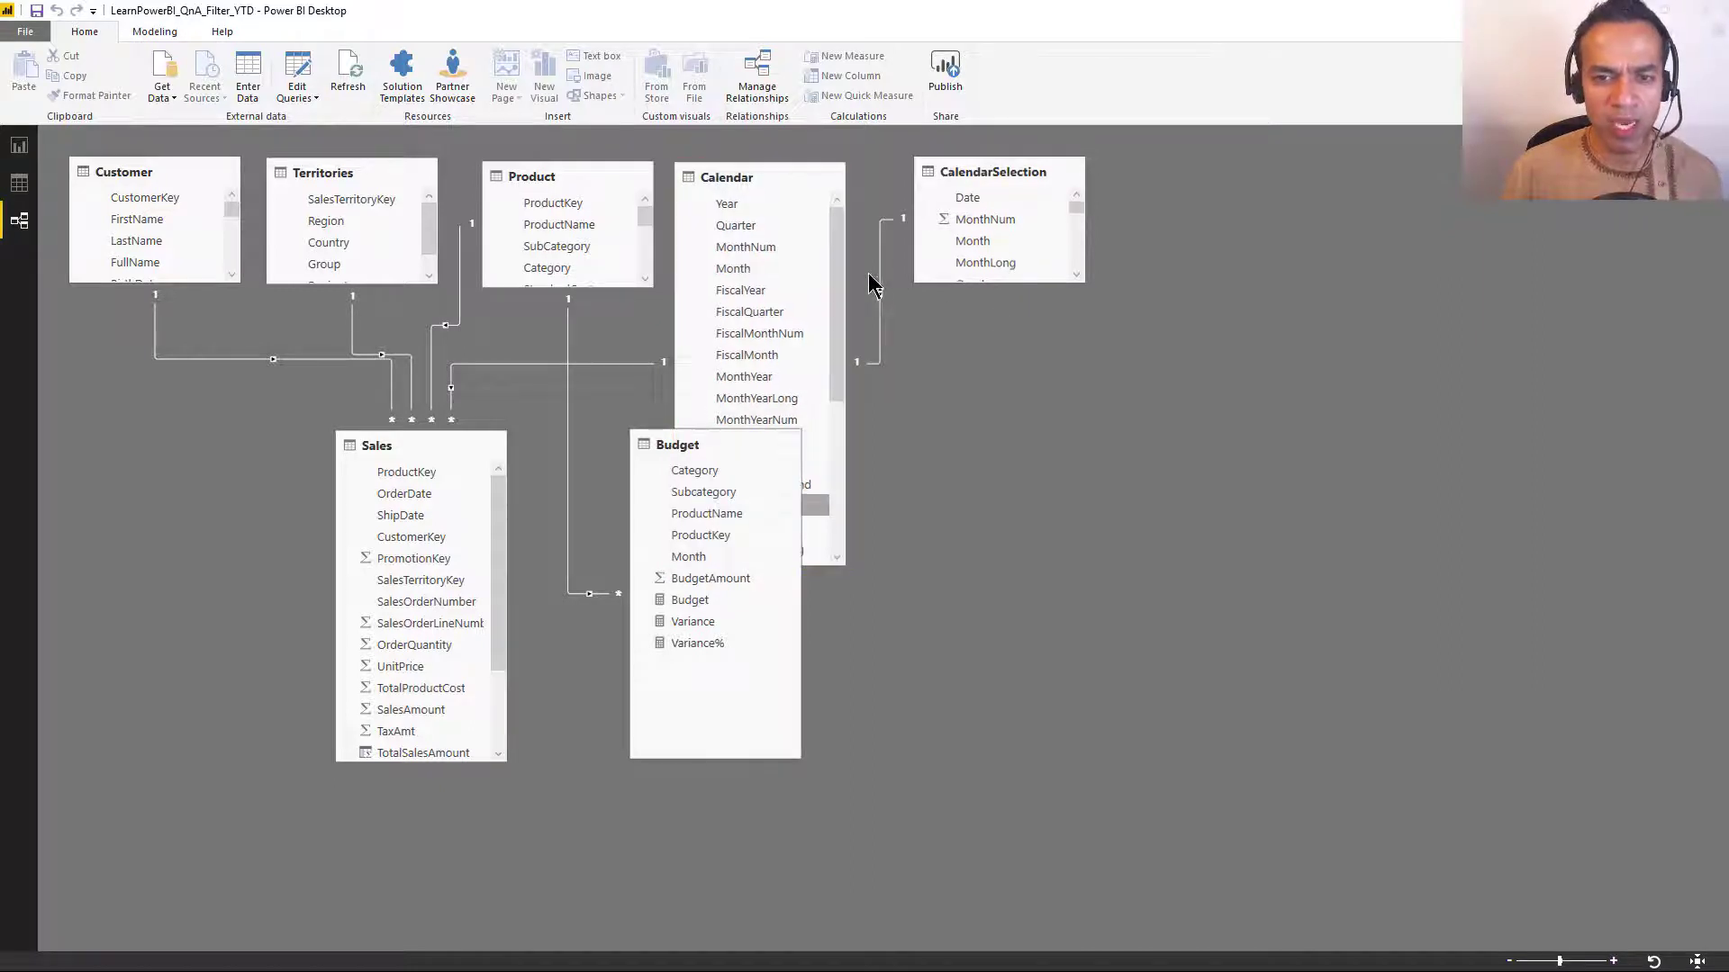
Step: Set the new relationship to many-to-one, single cross-filter direction, and inactive
double_click(879, 288)
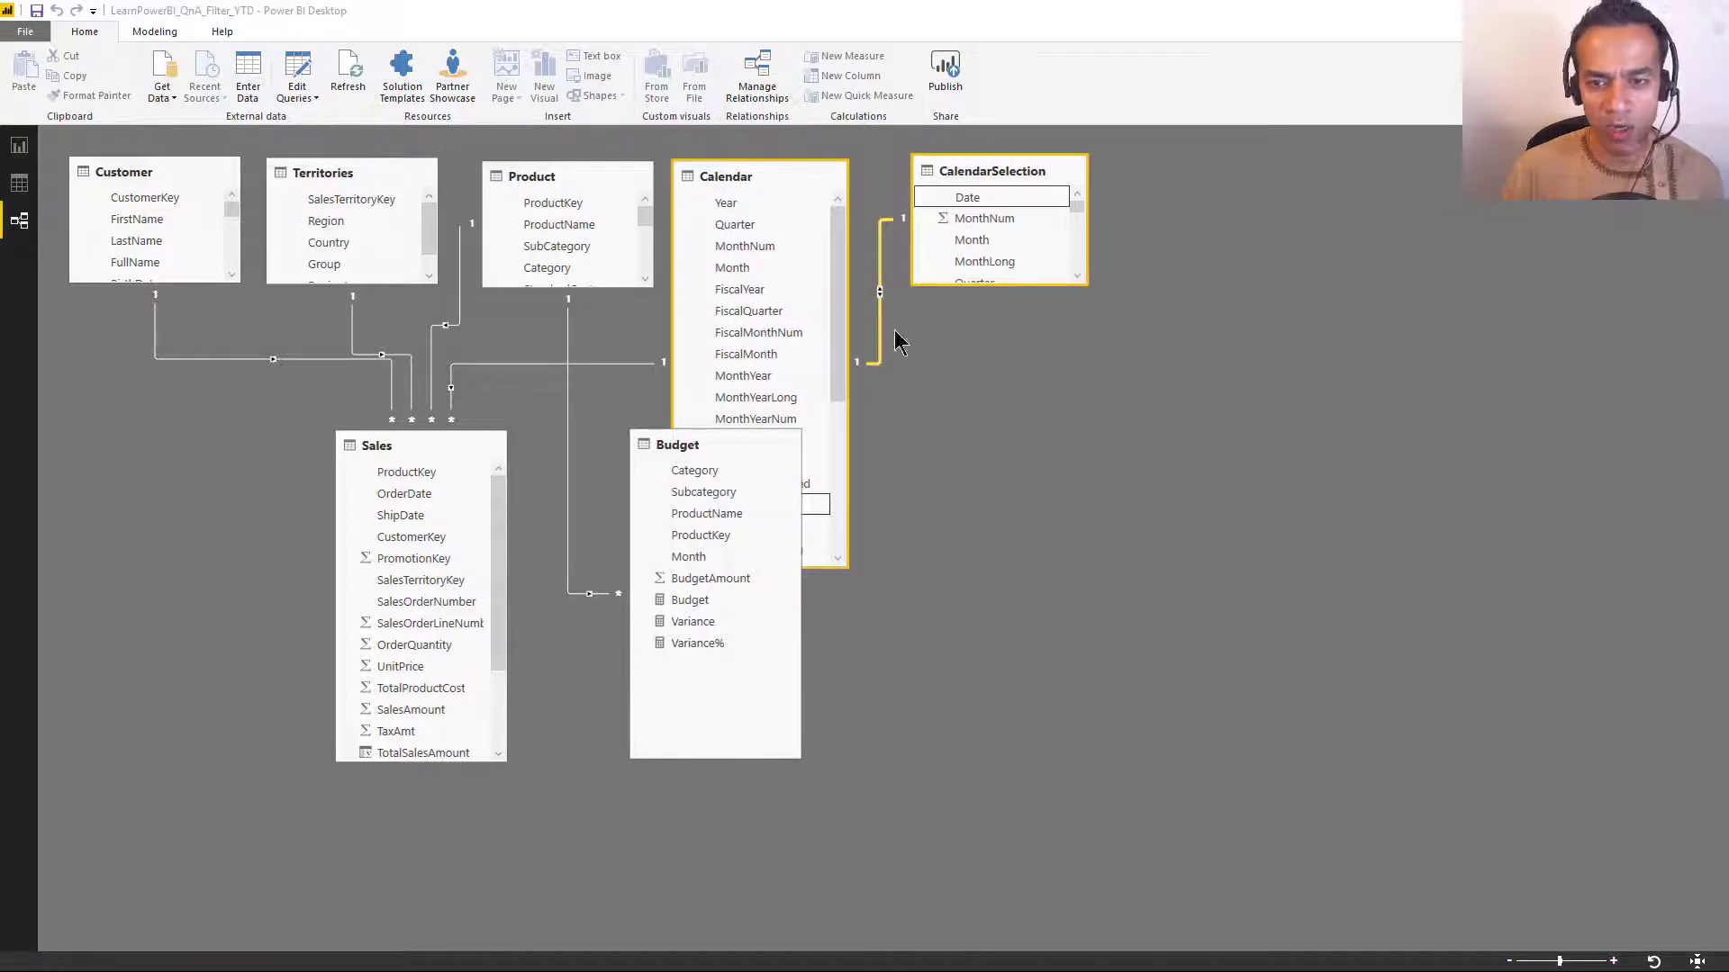
left_click_drag(863, 249, 1330, 259)
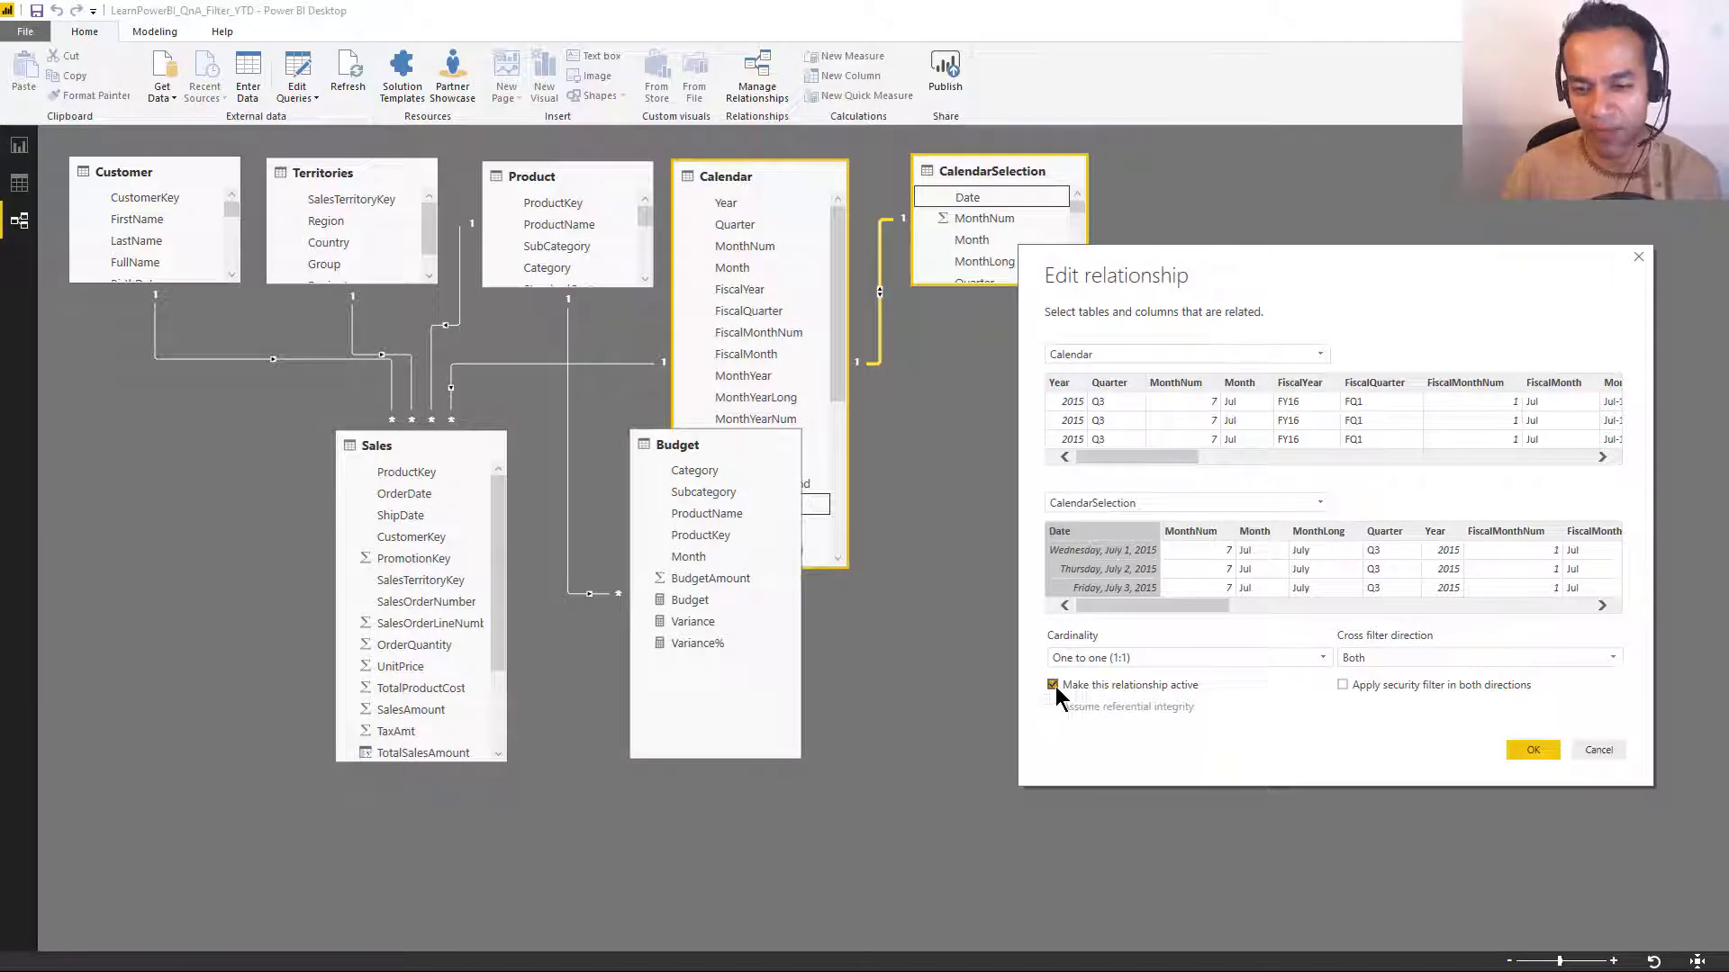
left_click(1229, 658)
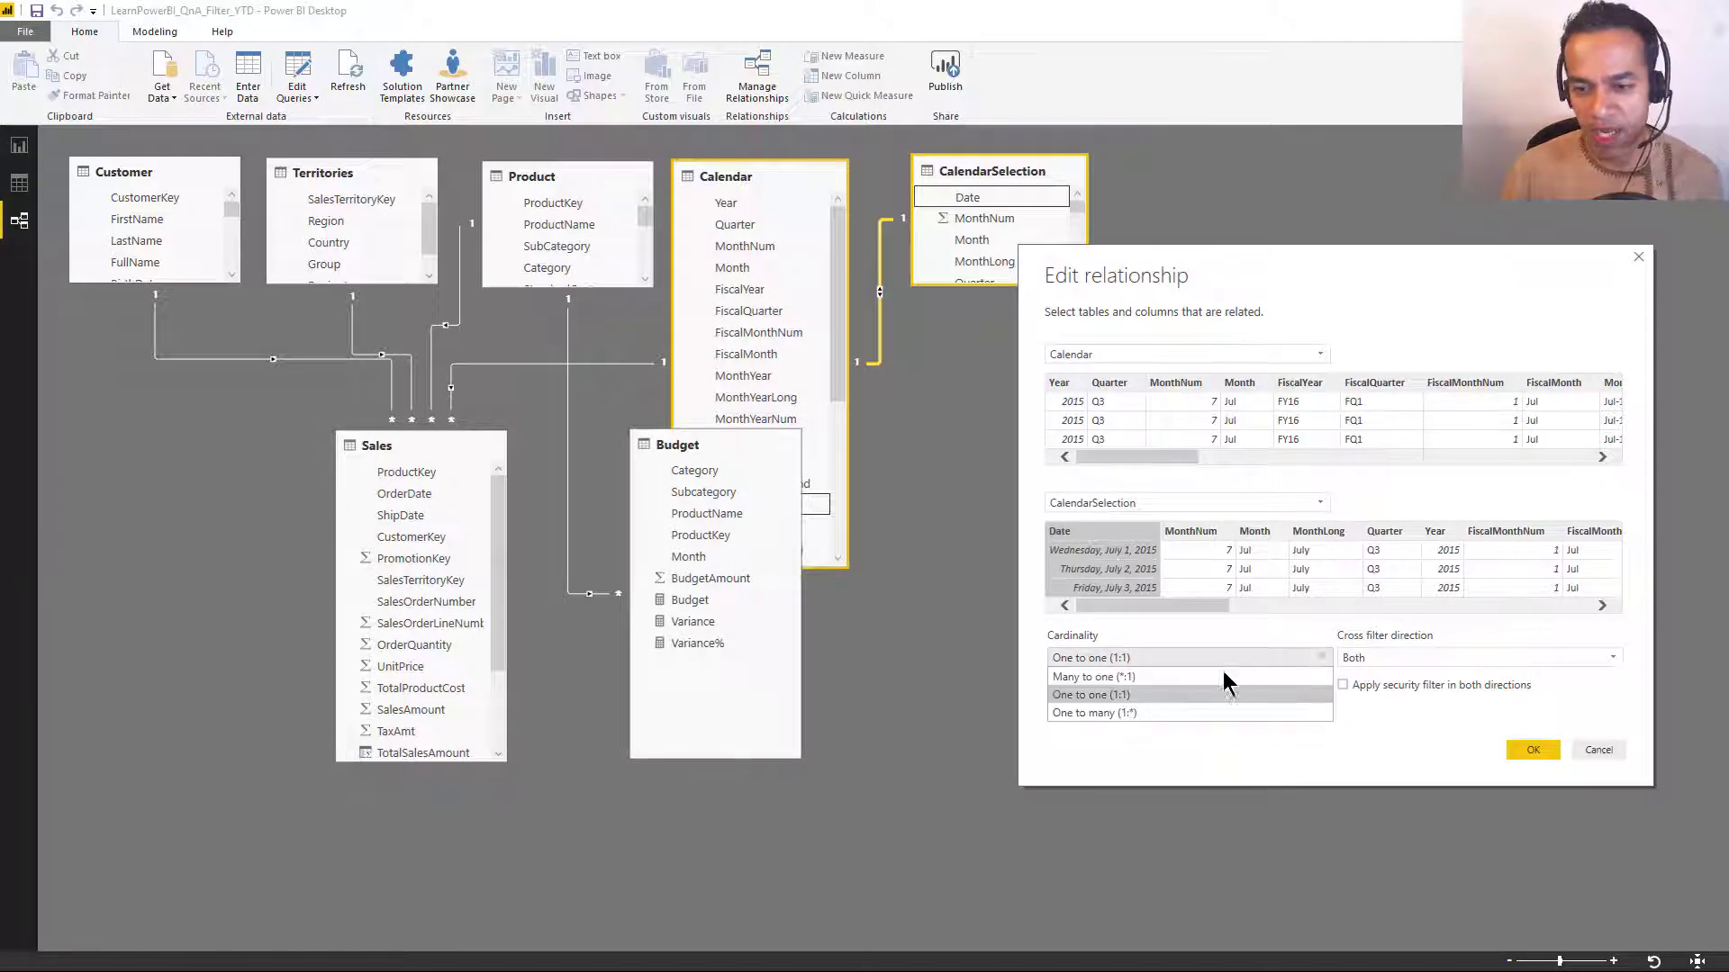
left_click(1226, 675)
left_click(1379, 659)
left_click(1378, 676)
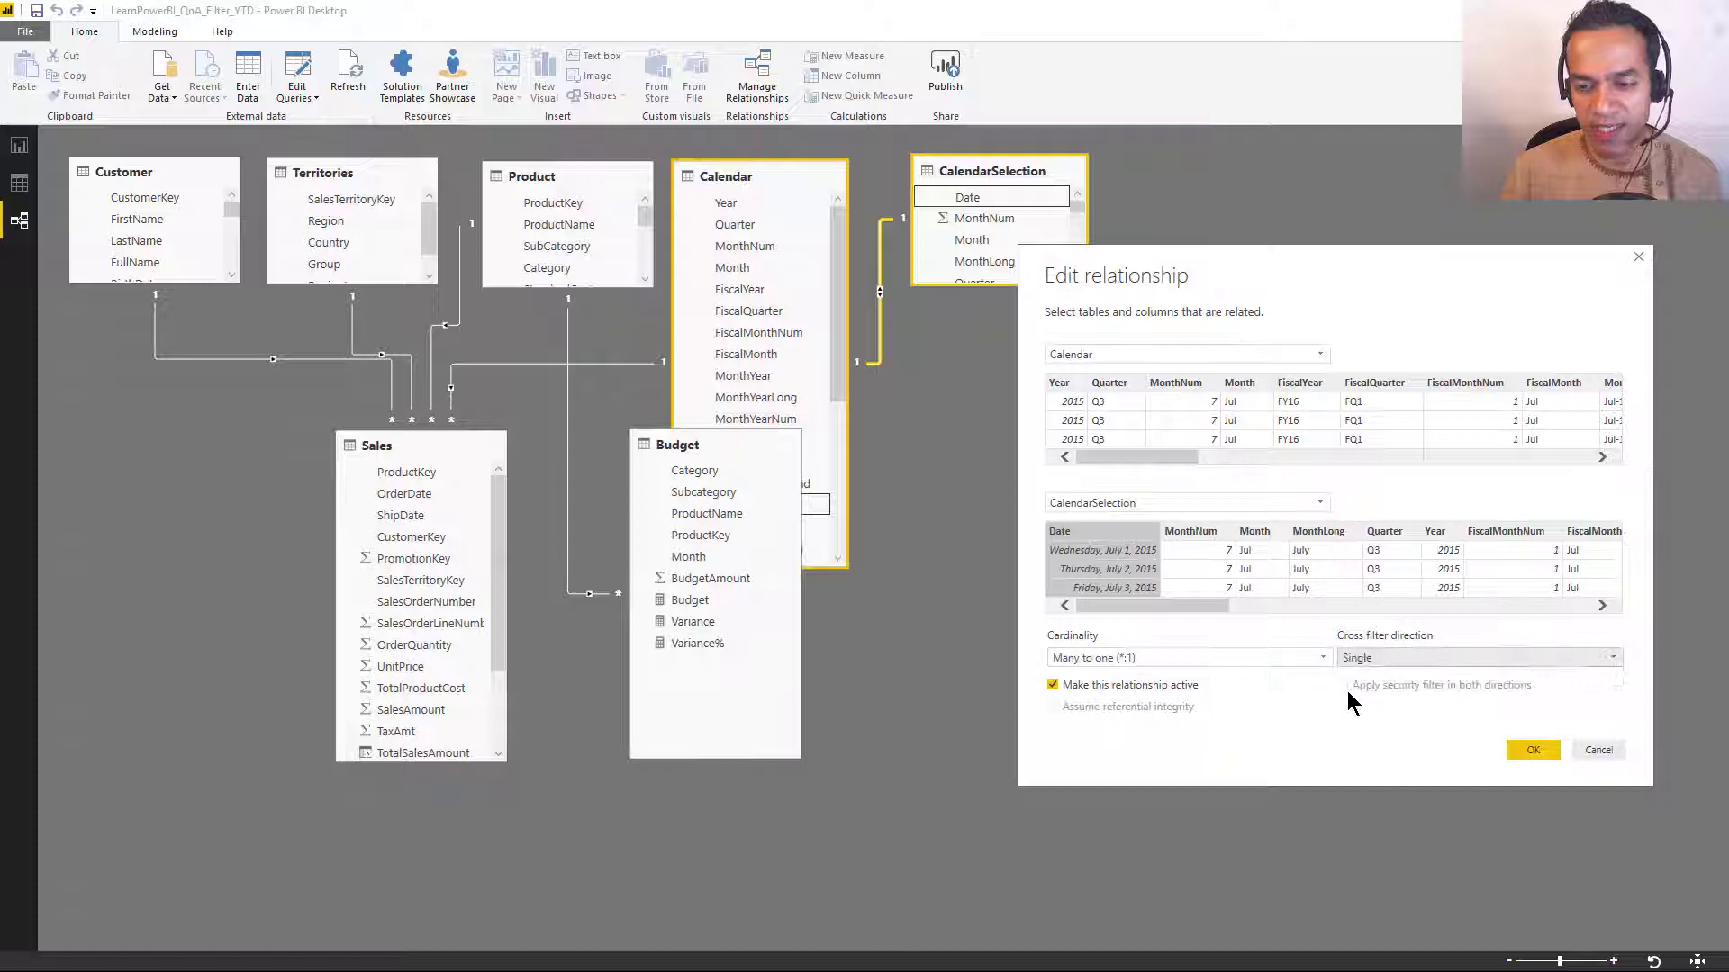
left_click(1053, 685)
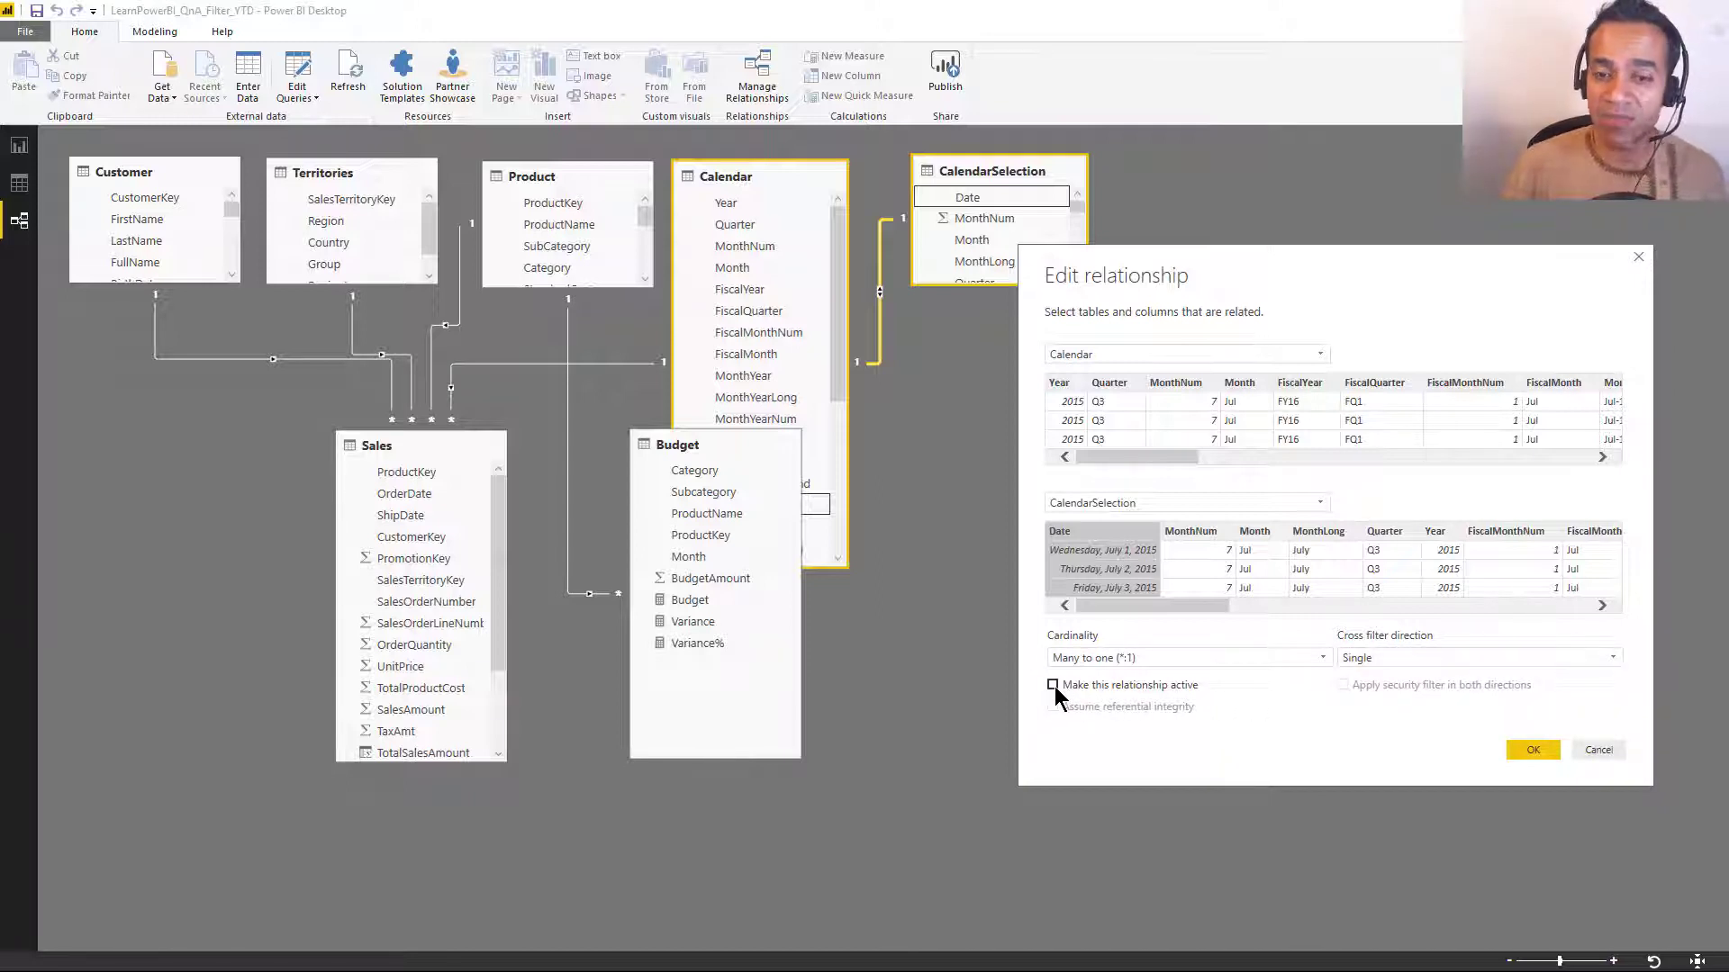
left_click(1531, 752)
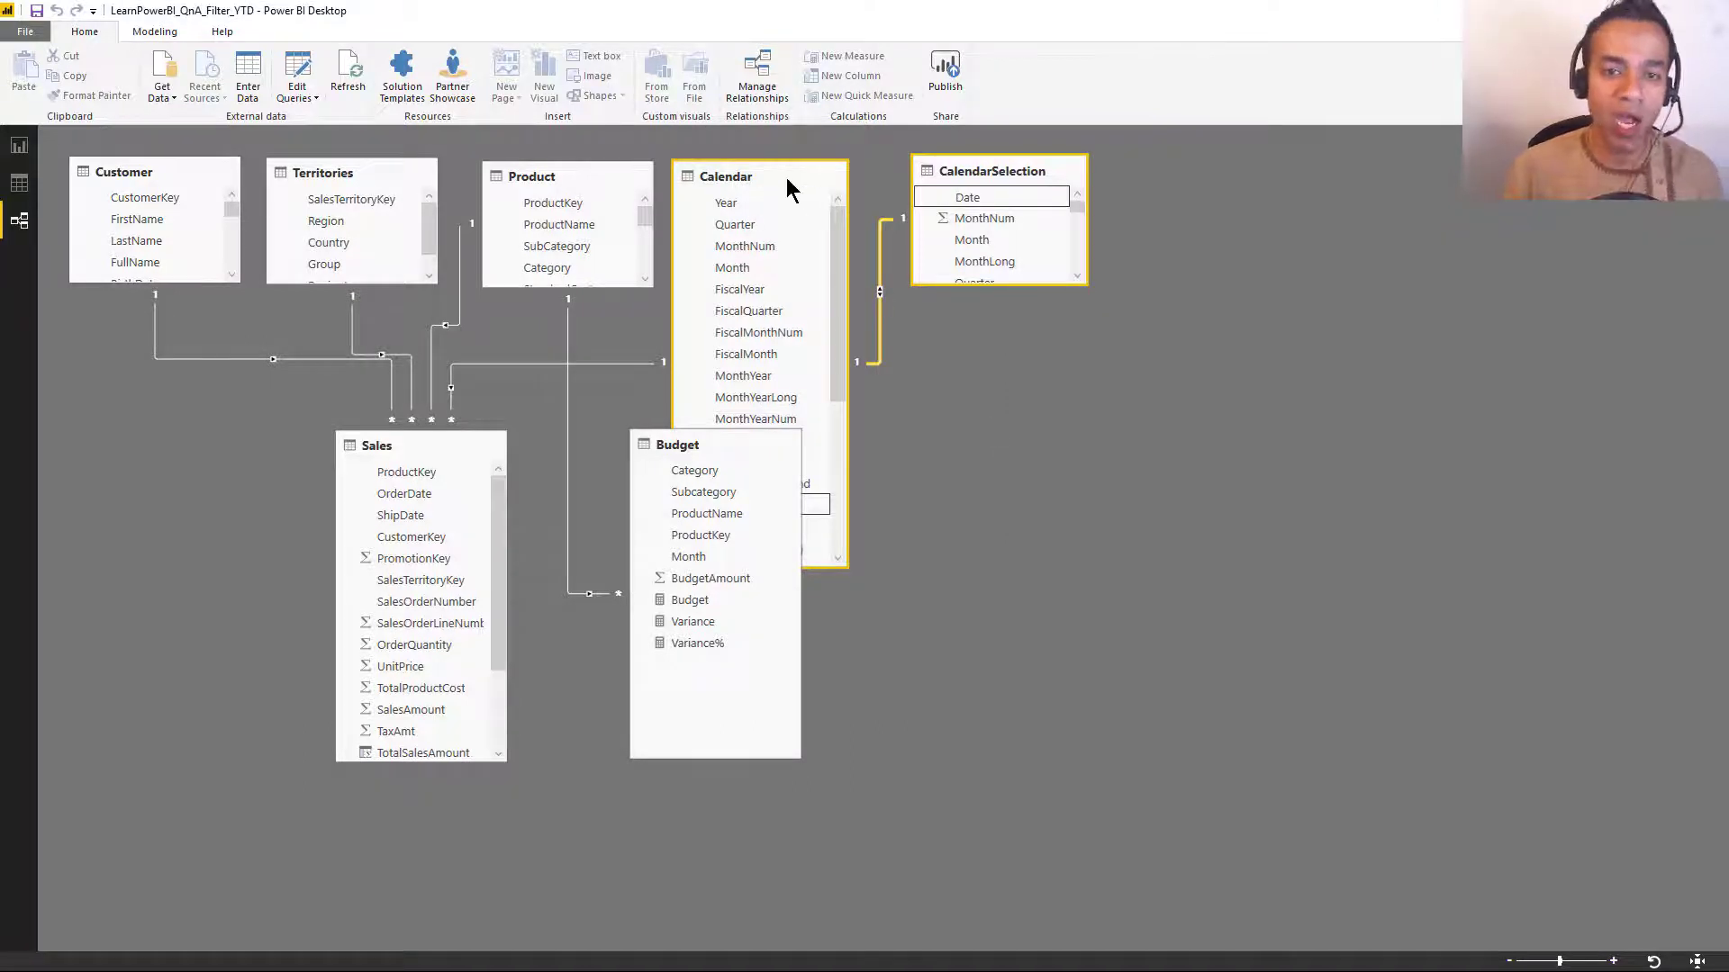
left_click(845, 397)
left_click_drag(822, 565, 808, 301)
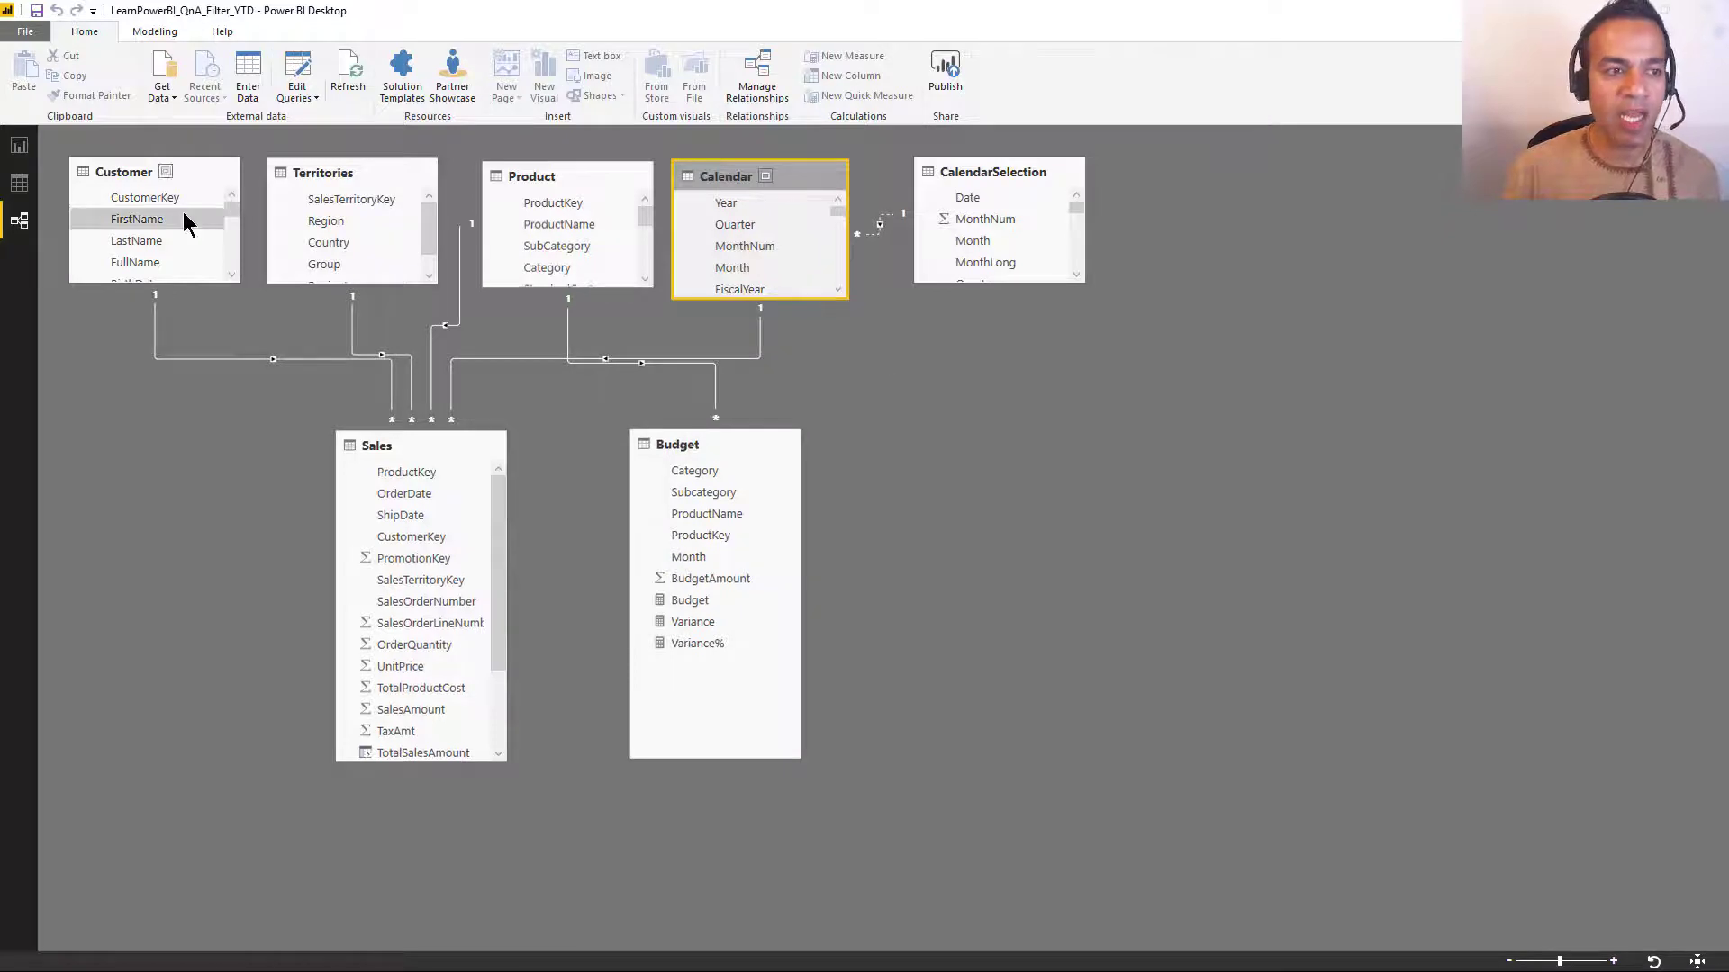
left_click(19, 145)
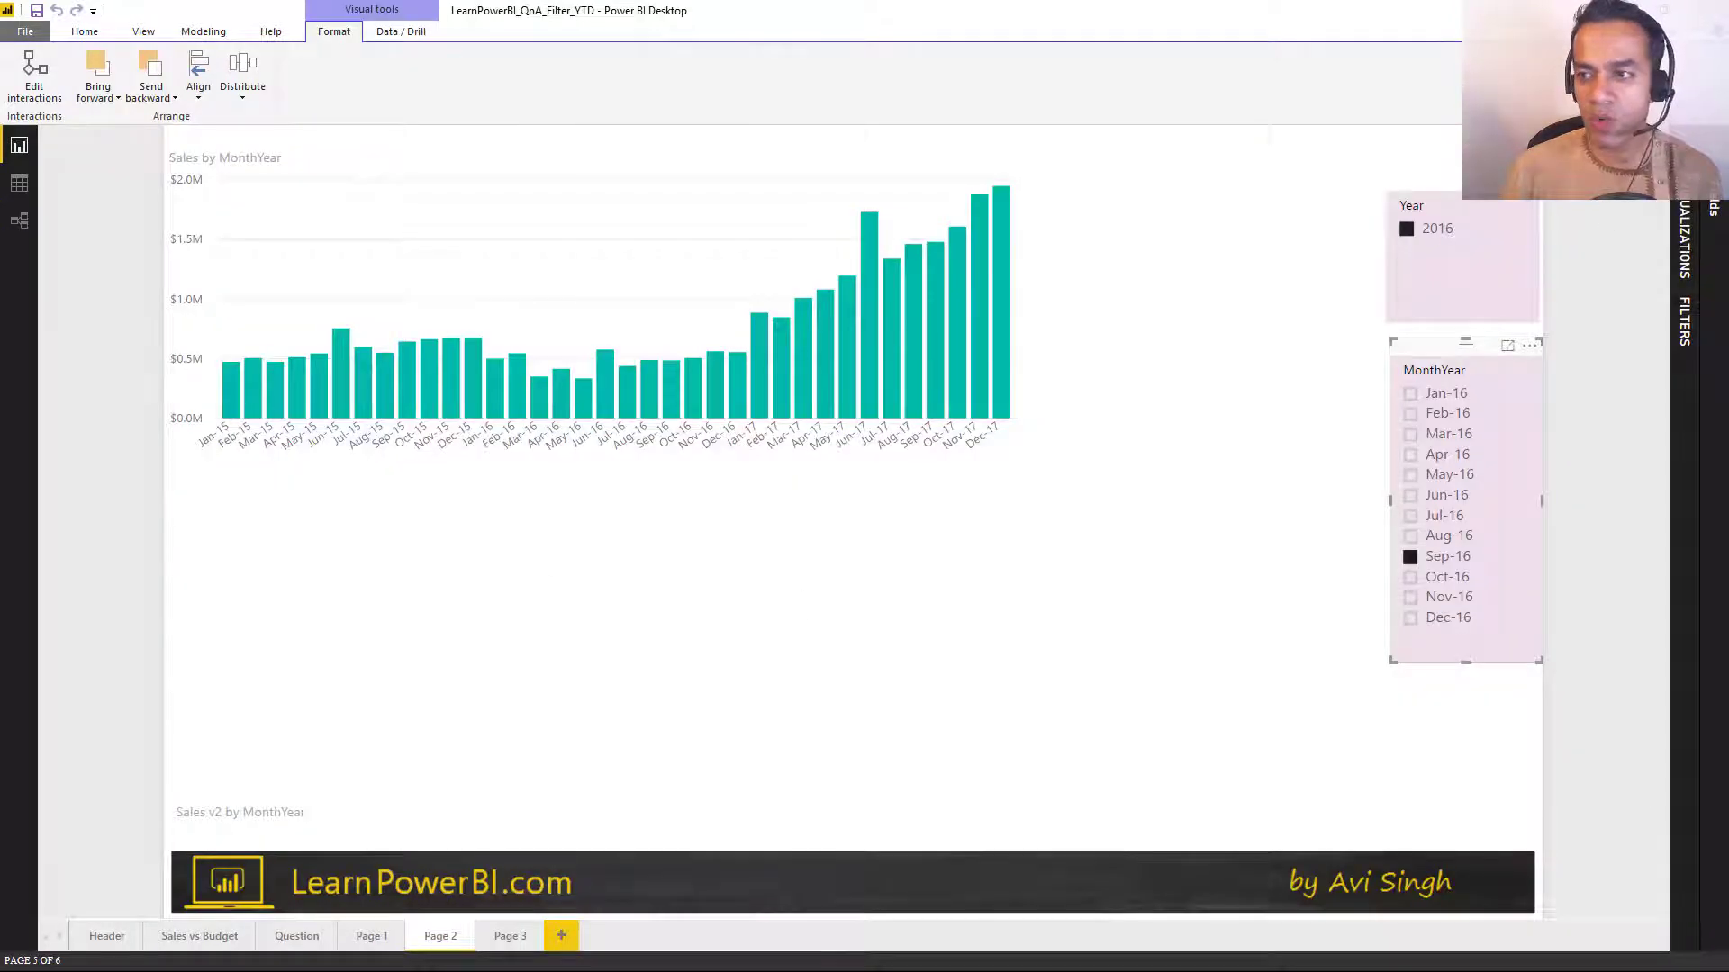
left_click(1714, 271)
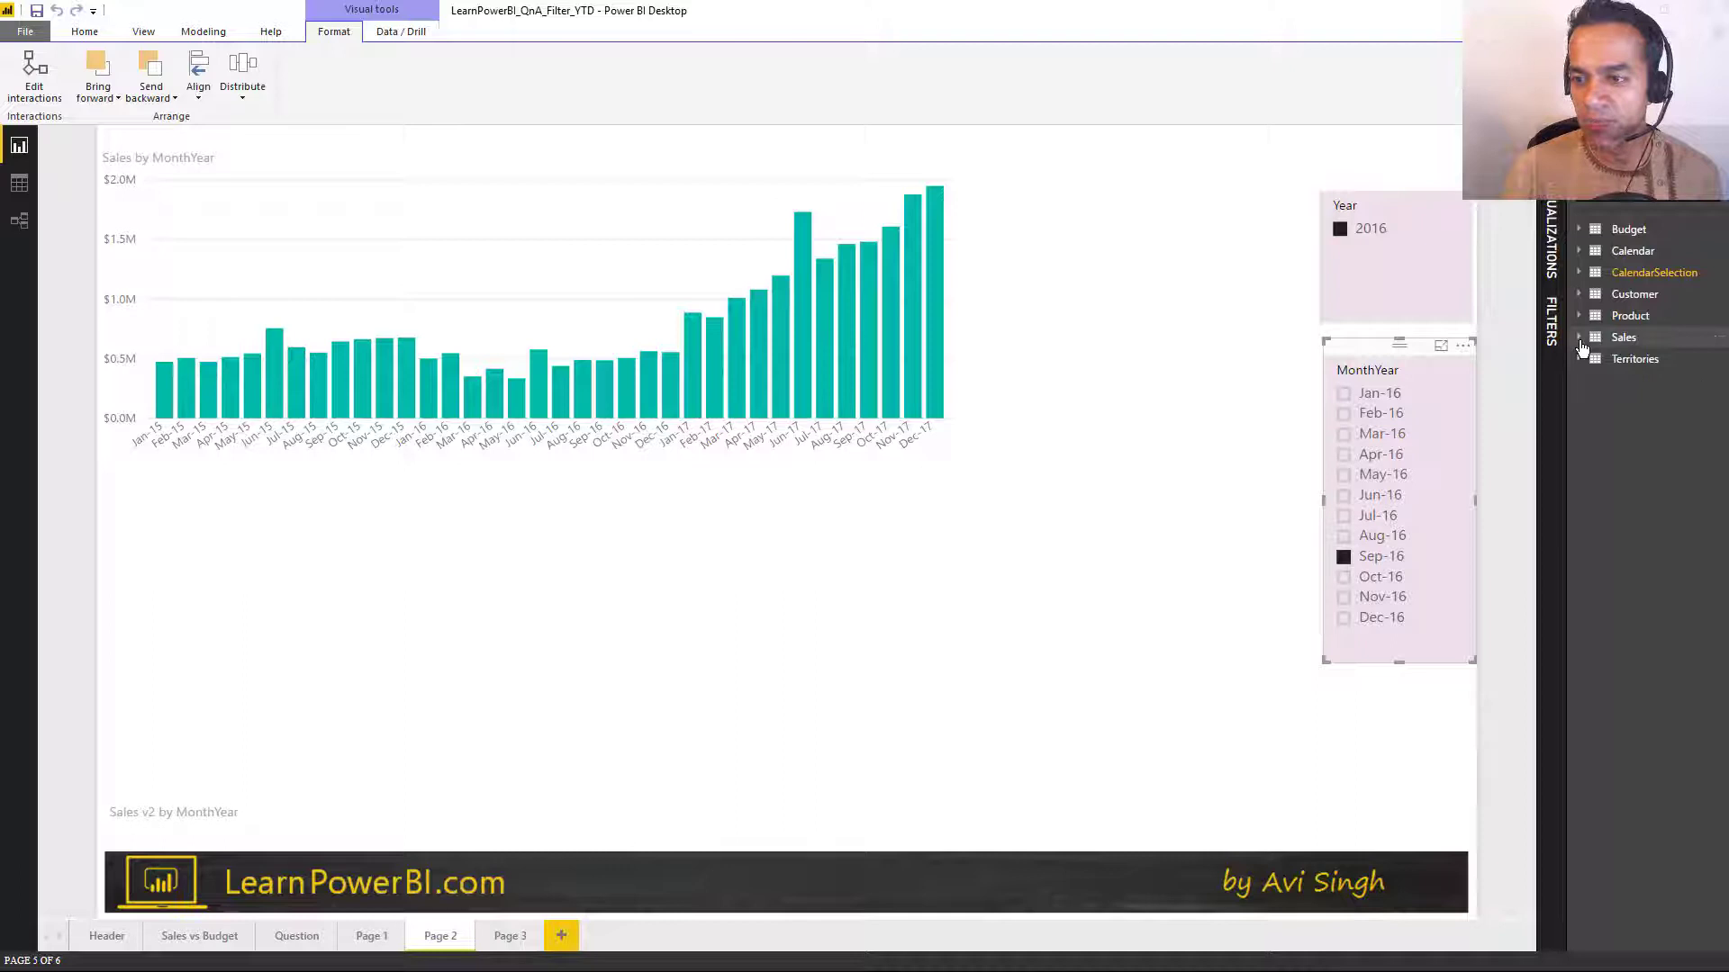
left_click(1584, 345)
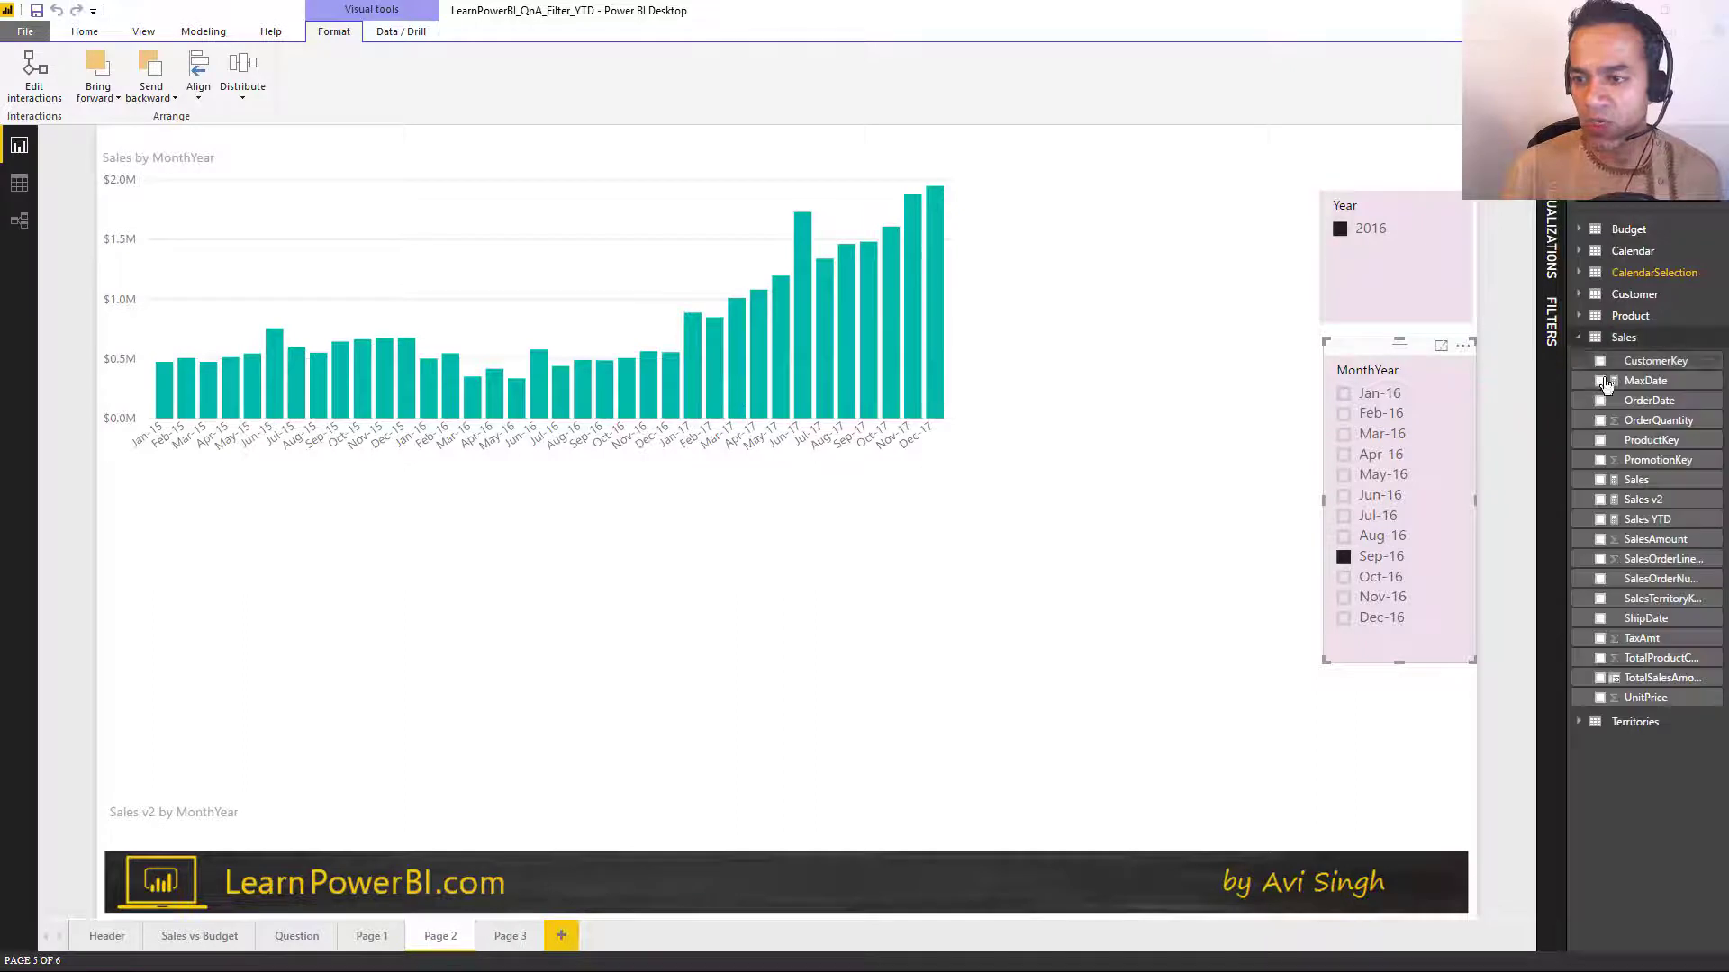
left_click(1639, 480)
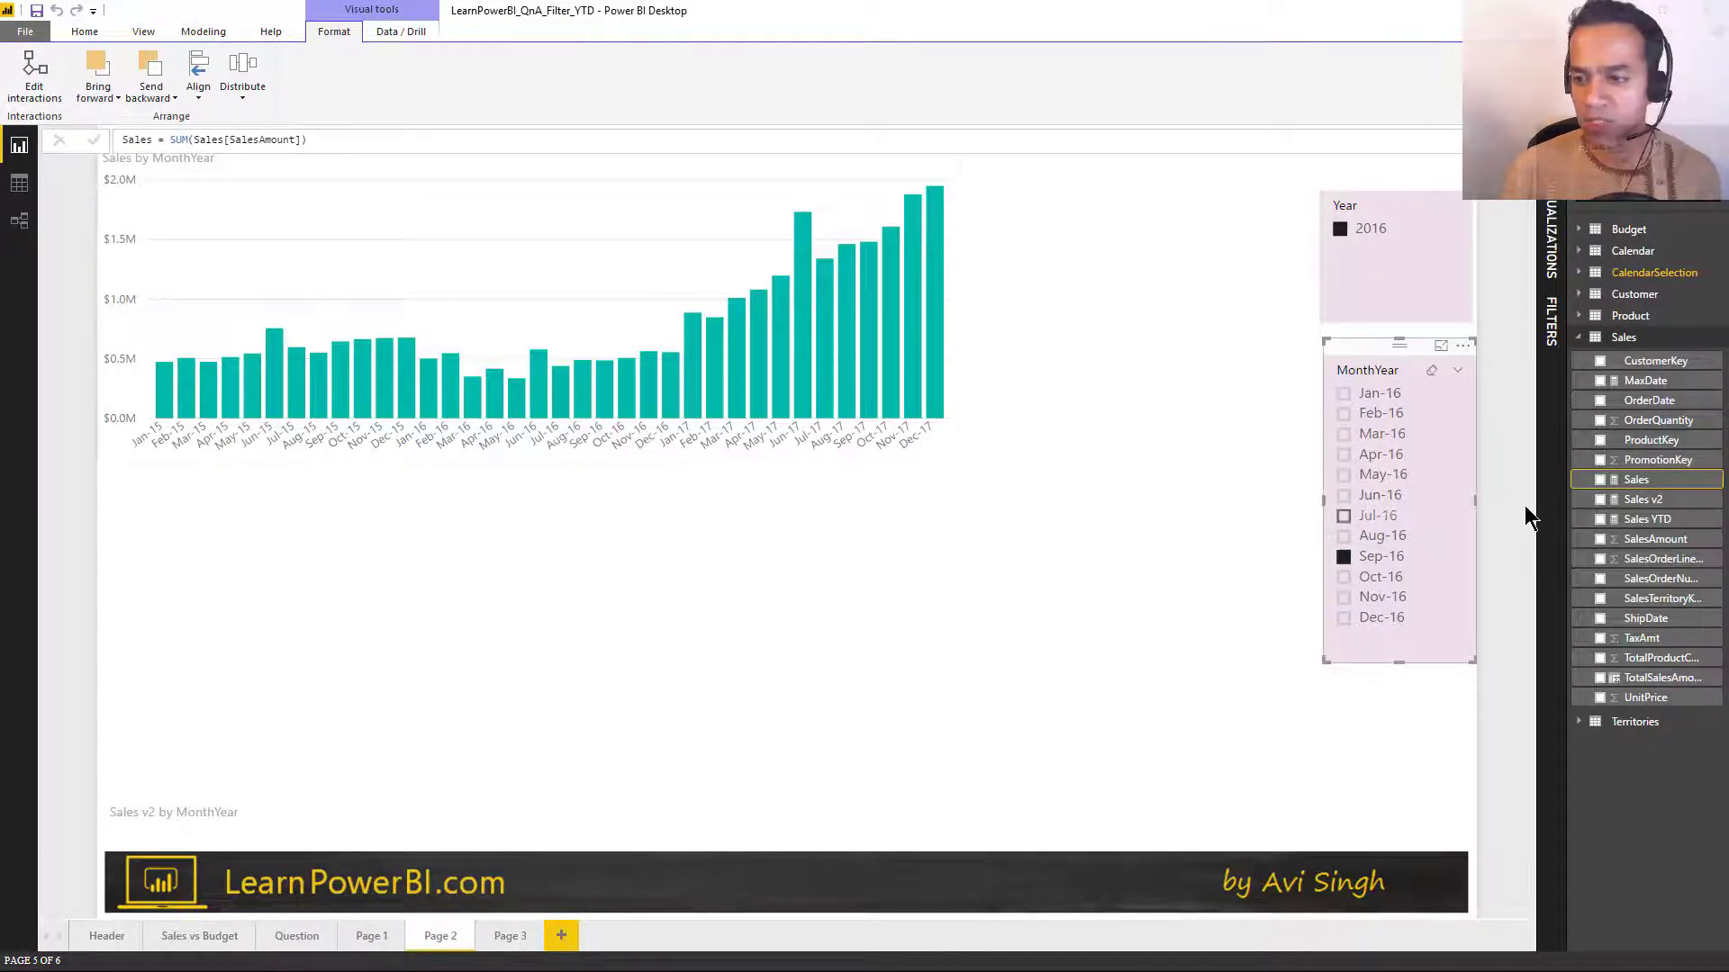
left_click(1641, 500)
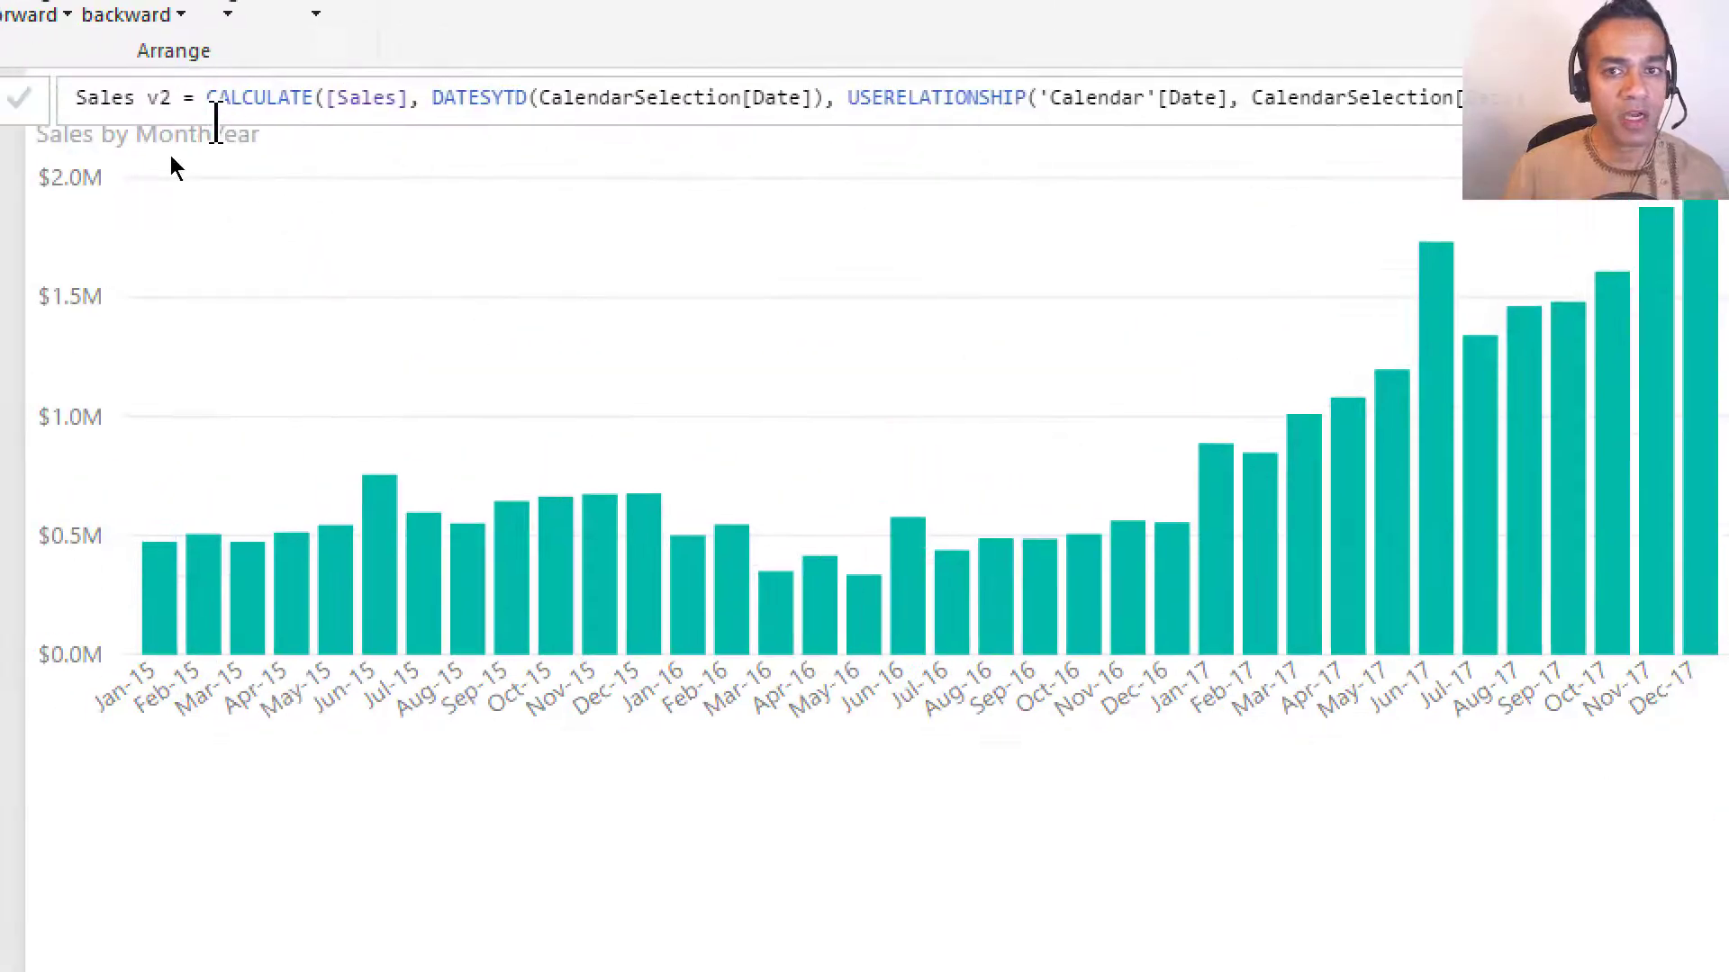
left_click(225, 171)
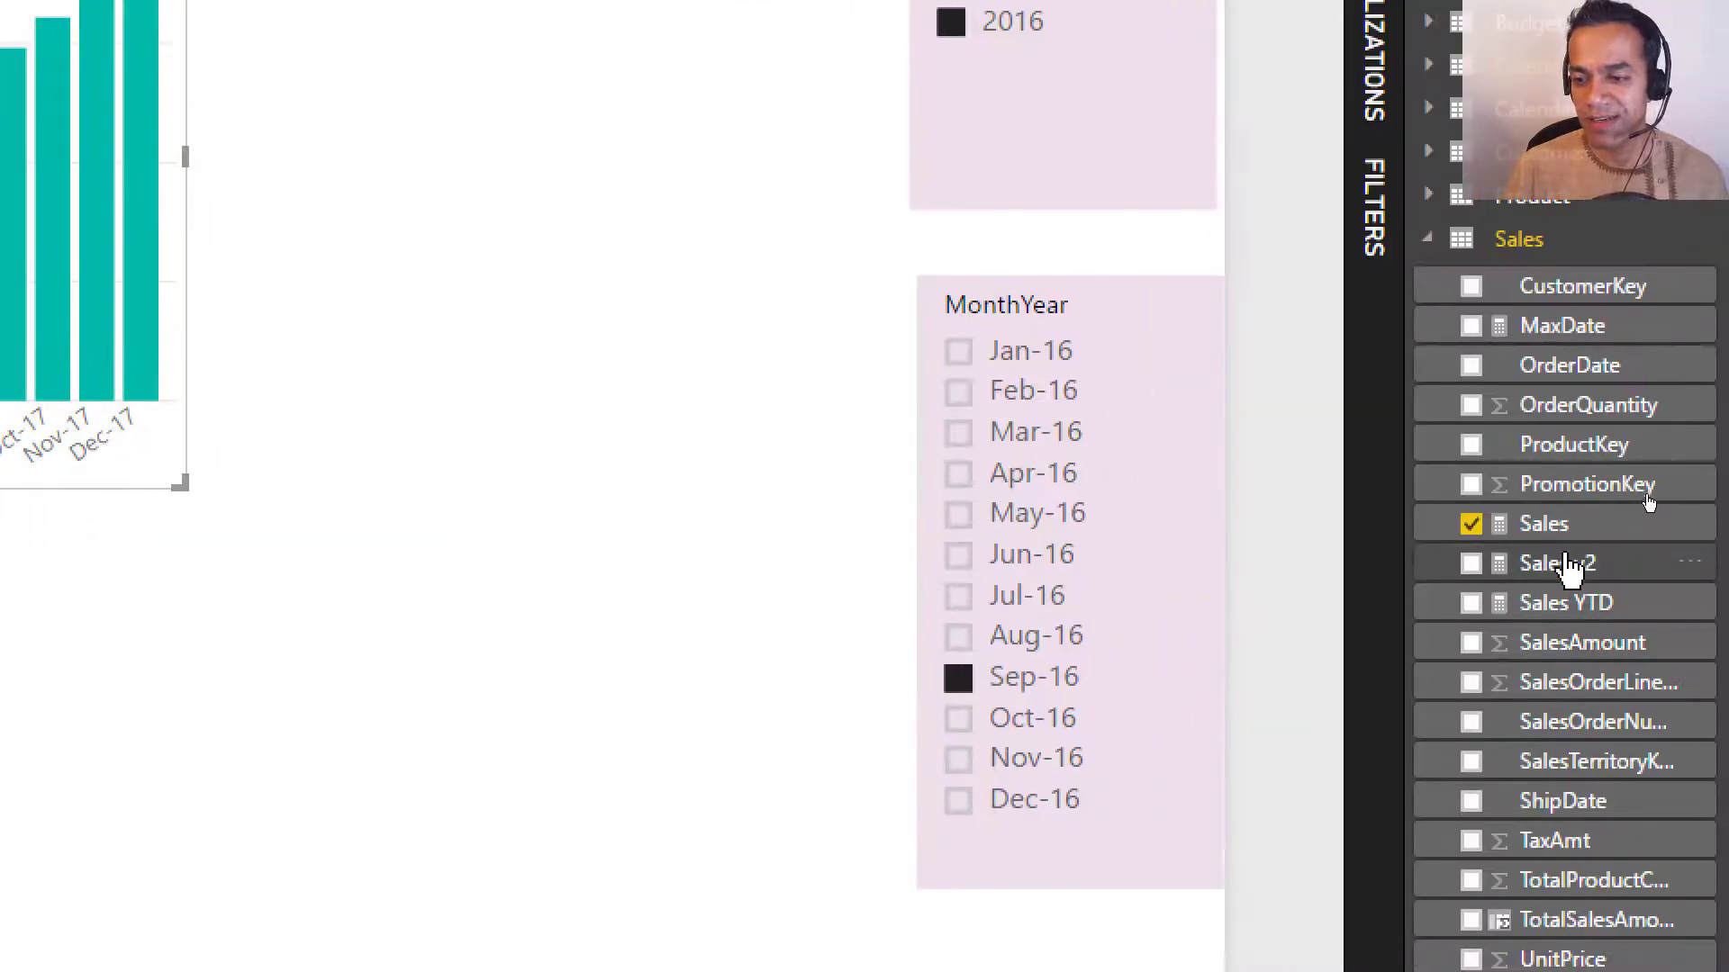
left_click(1620, 560)
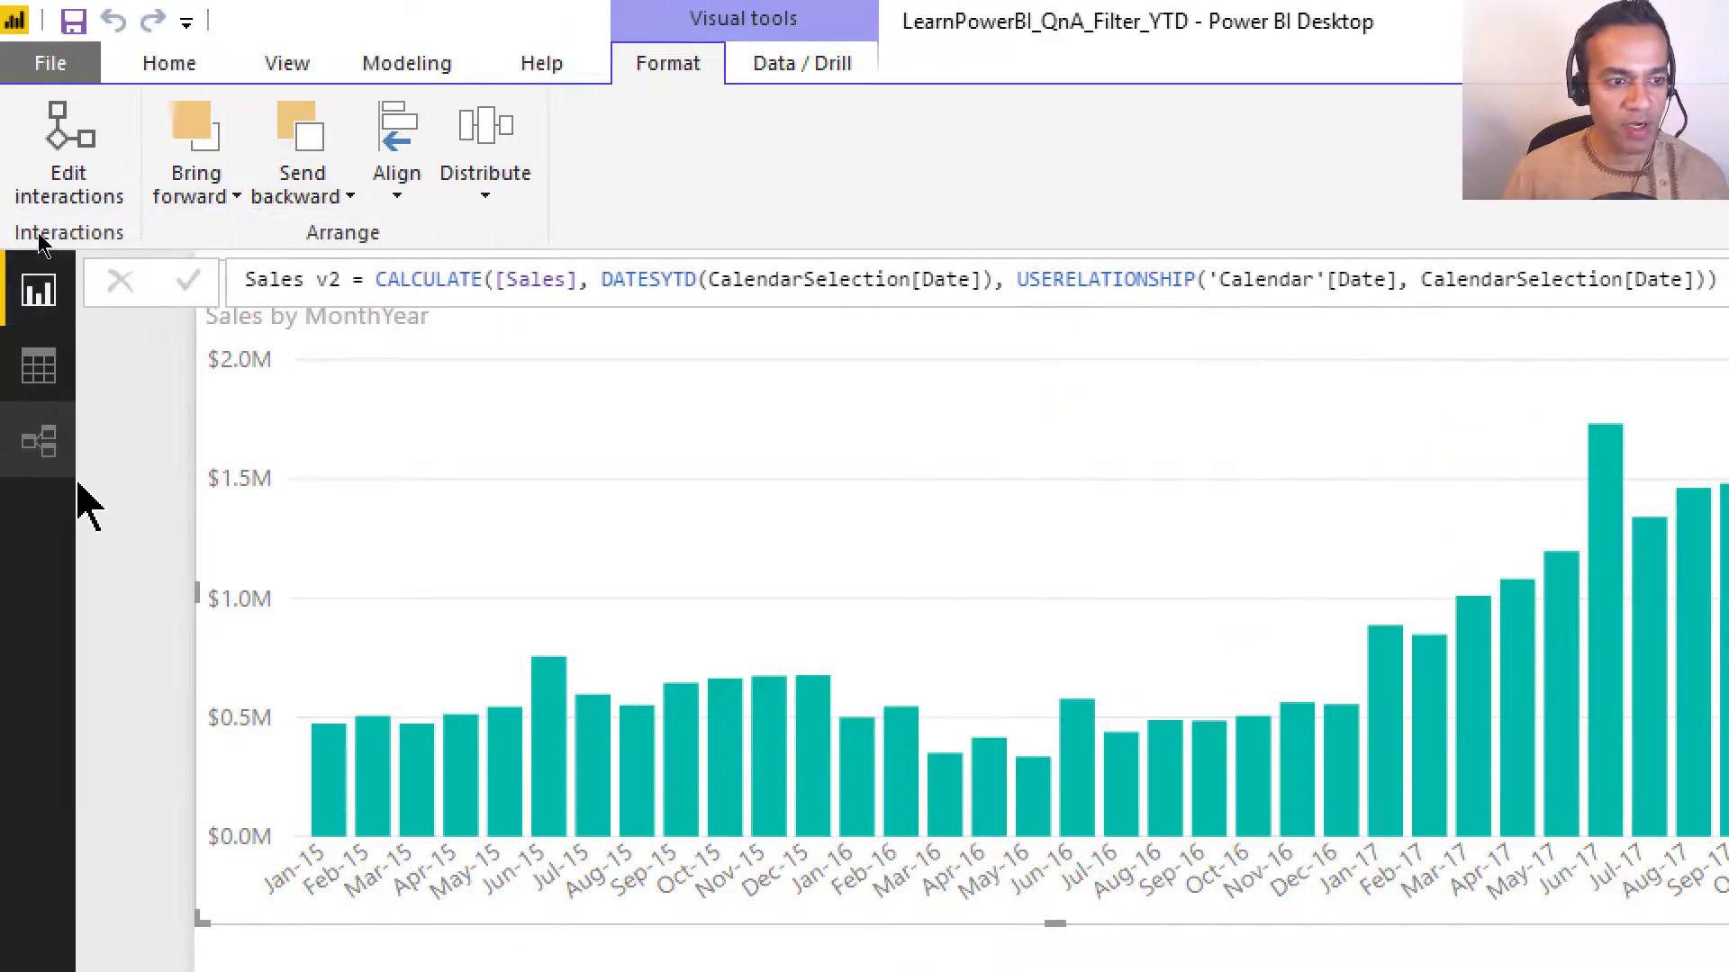
left_click(57, 451)
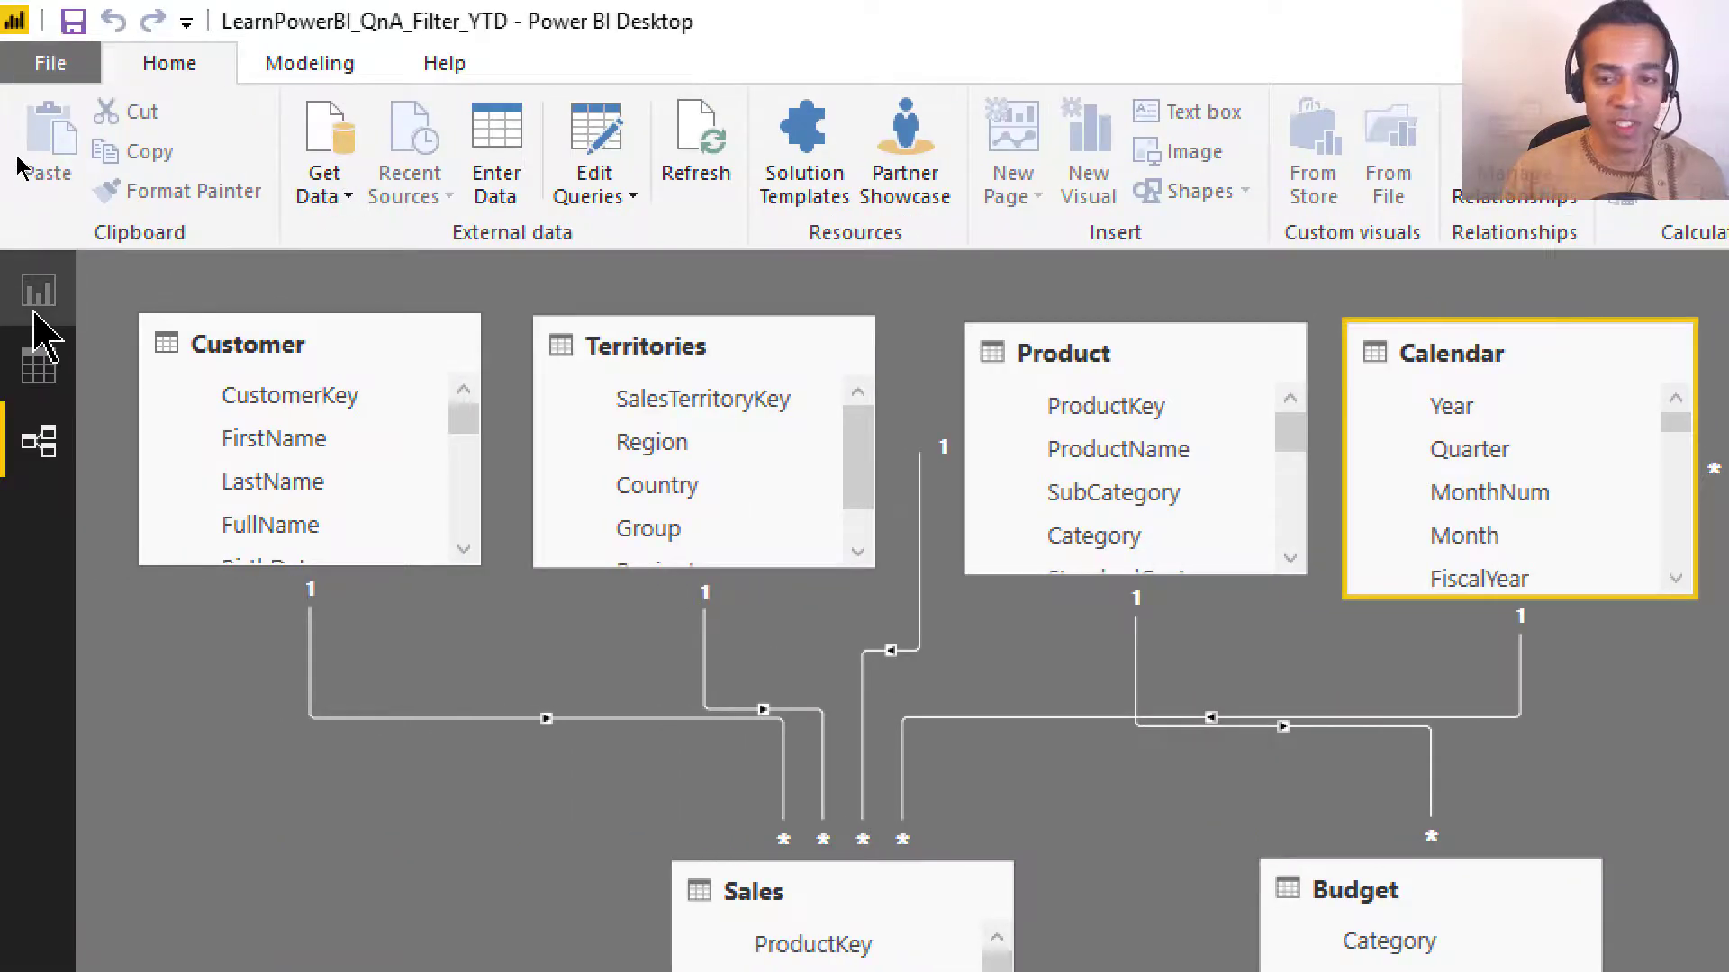
left_click(39, 293)
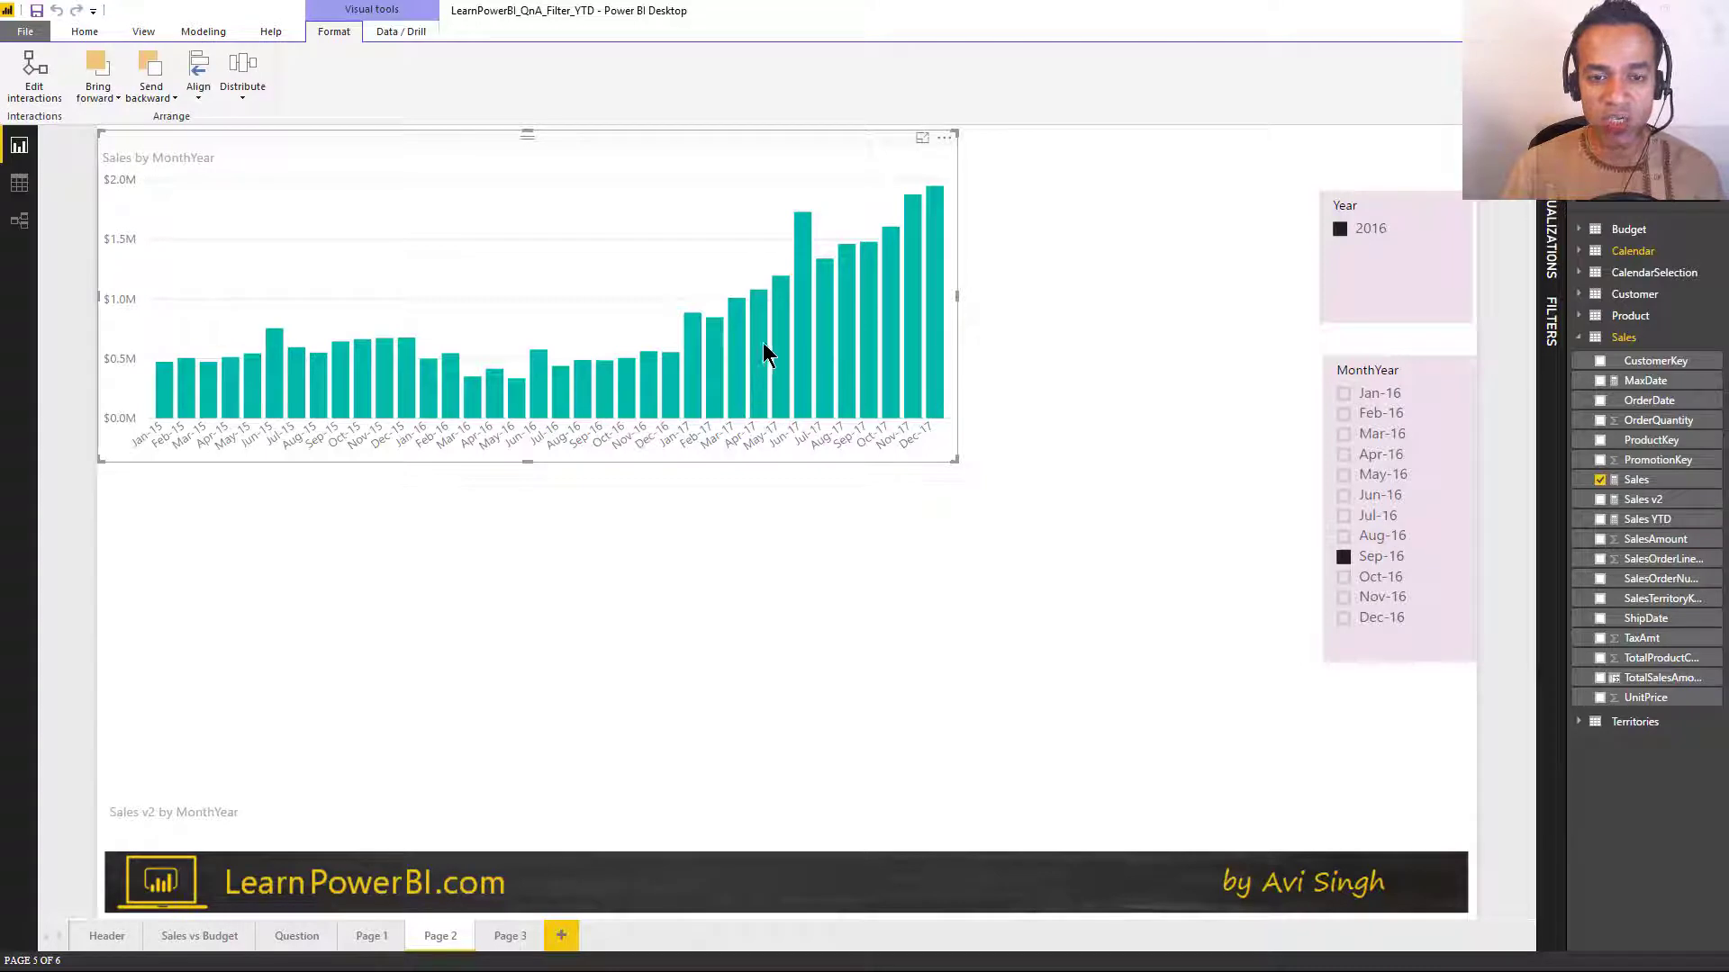
Step: Enlarge the Sales v2 by MonthYear chart upward and re-toggle Sep-16 in the slicer
left_click(748, 801)
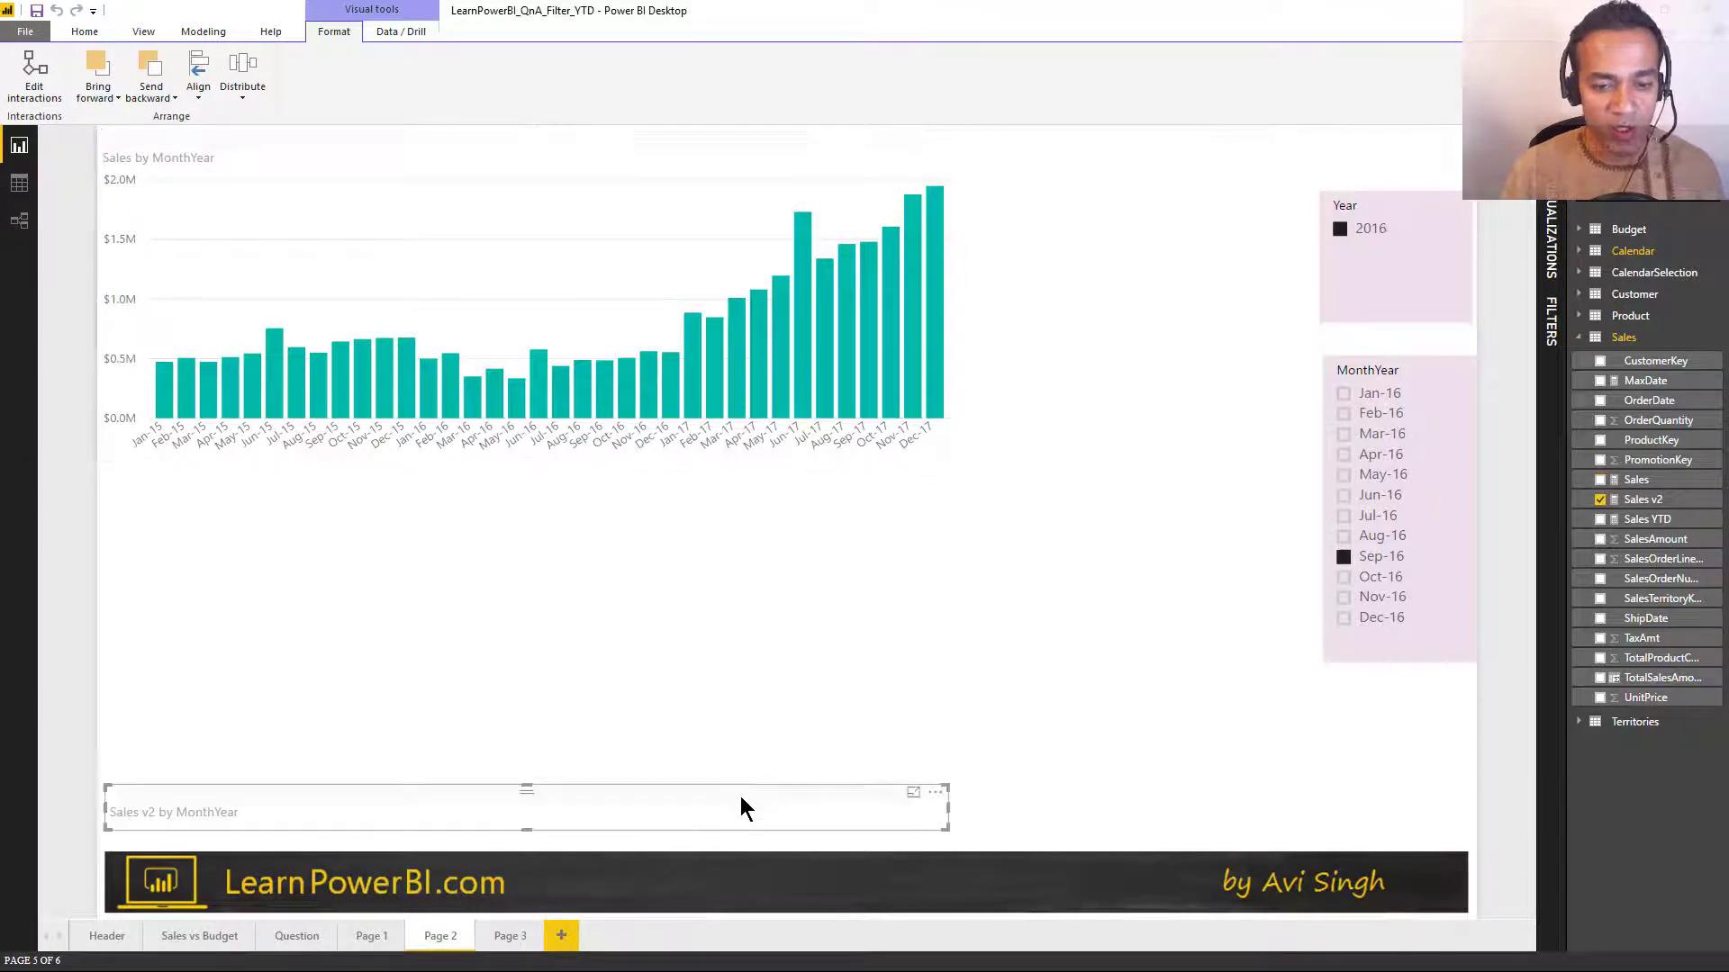
left_click_drag(525, 791, 527, 471)
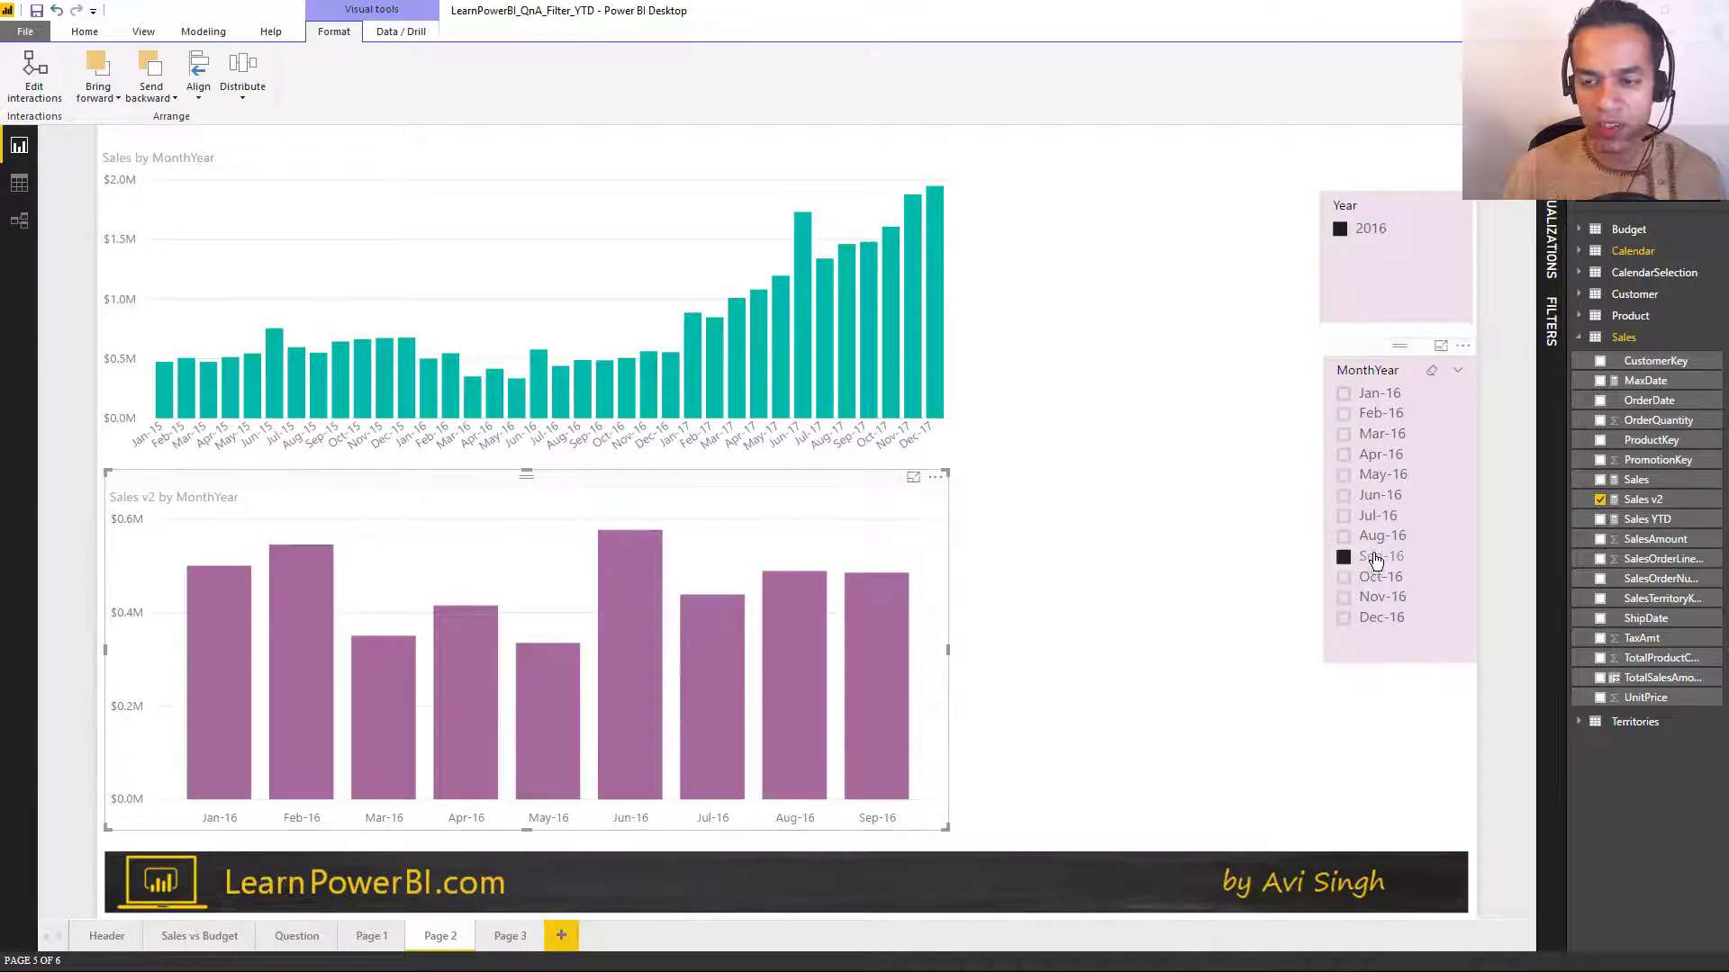
left_click(1369, 556)
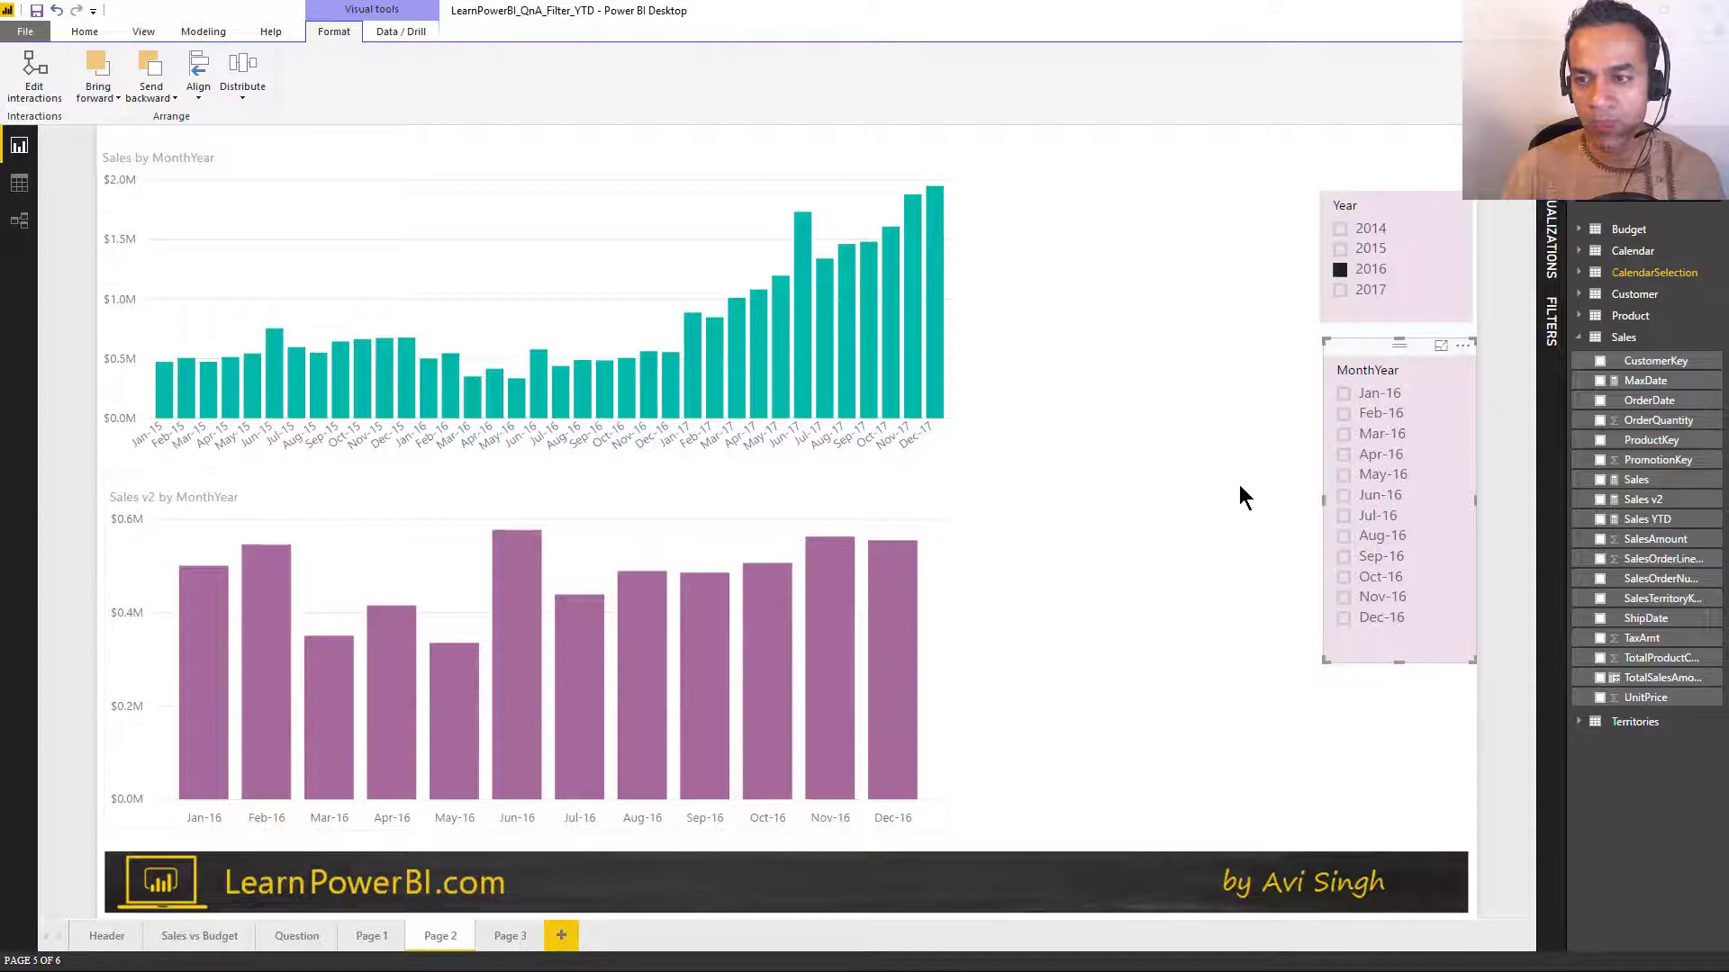
left_click(1369, 556)
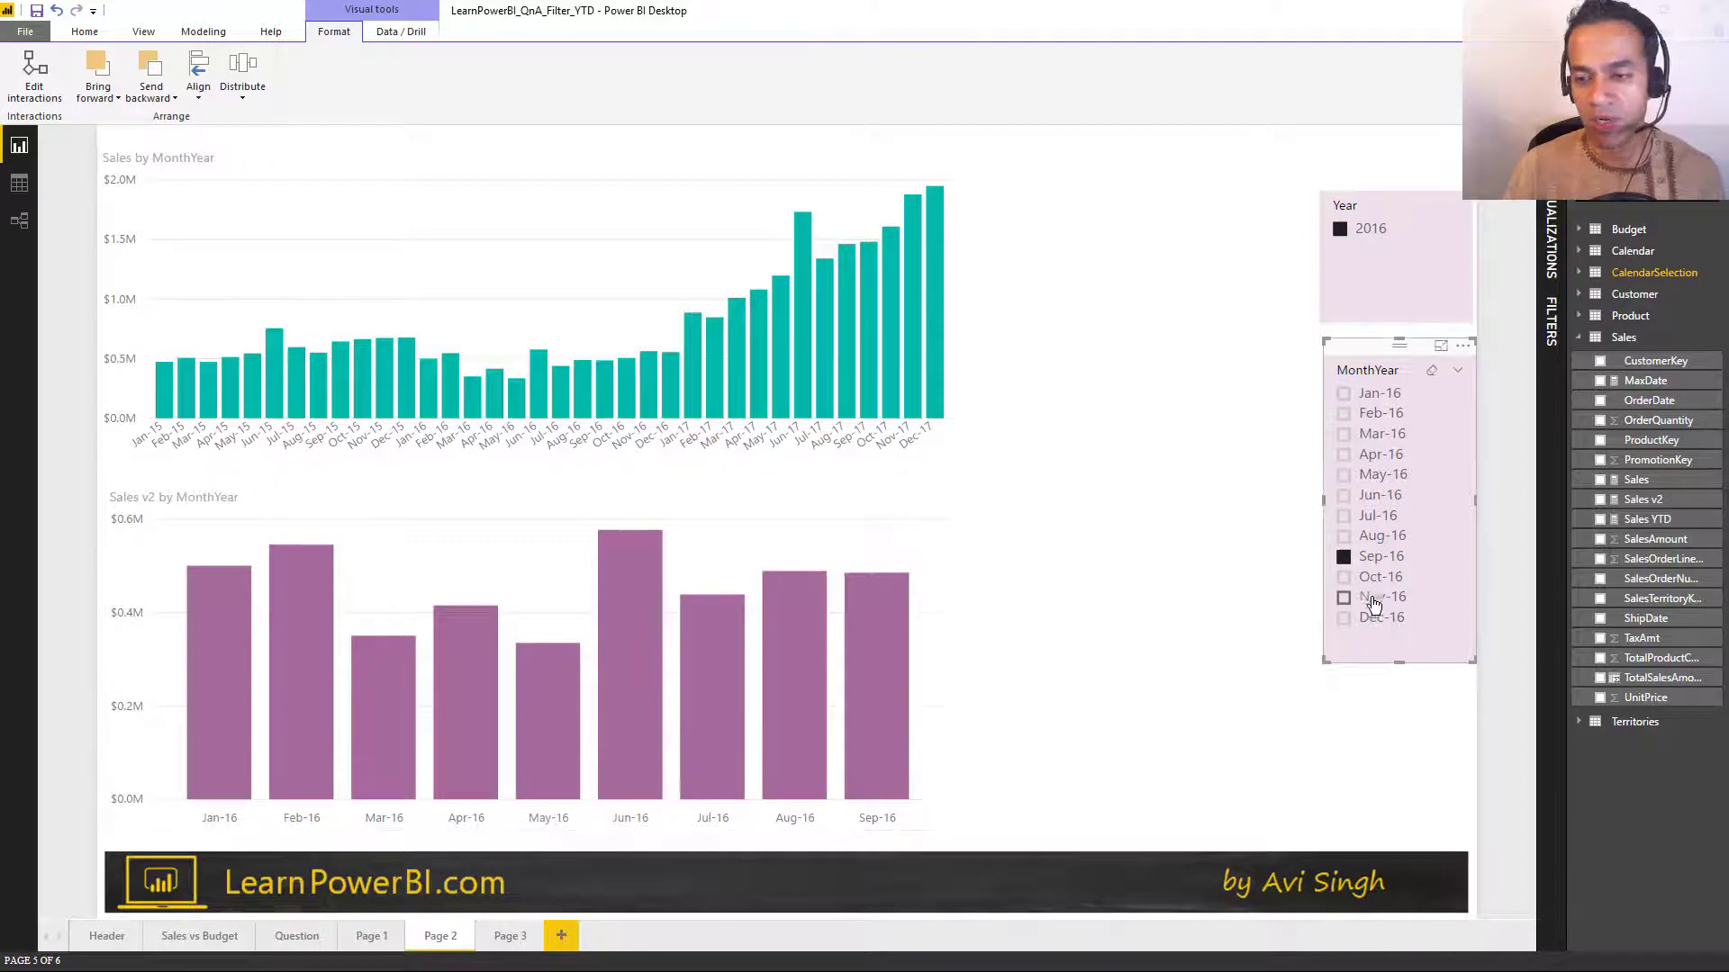
Step: Test the chart with Oct-16 and Apr-16, then settle back on Sep-16
left_click(1377, 581)
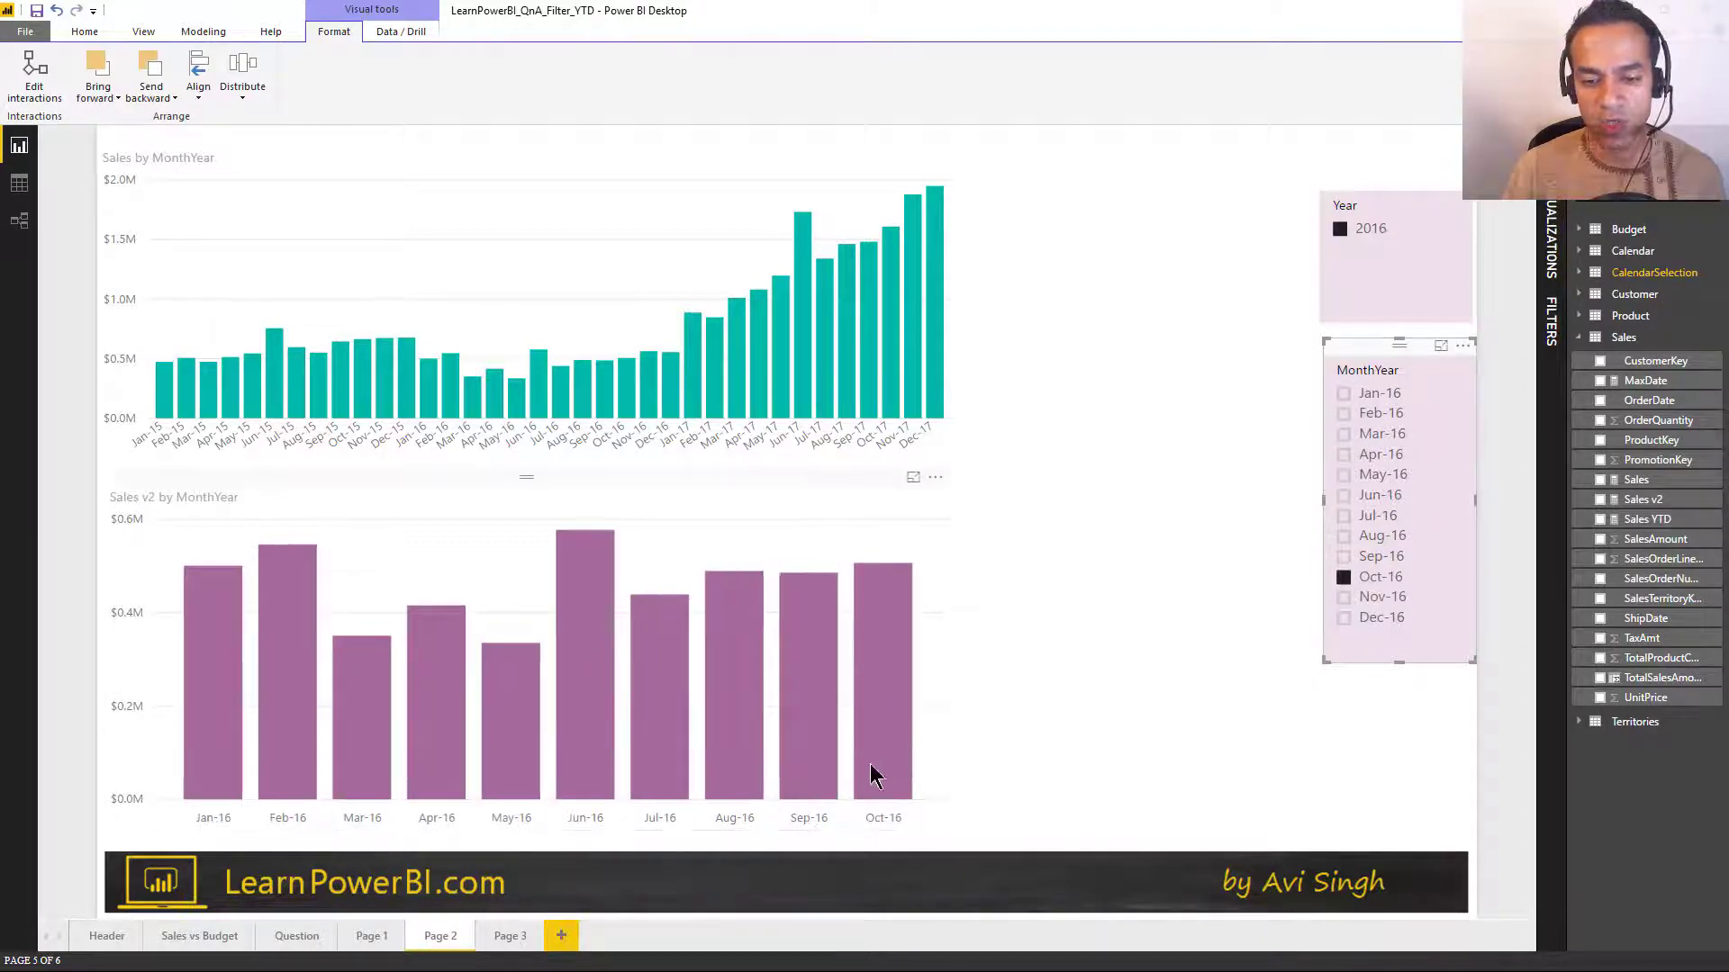
left_click(1388, 461)
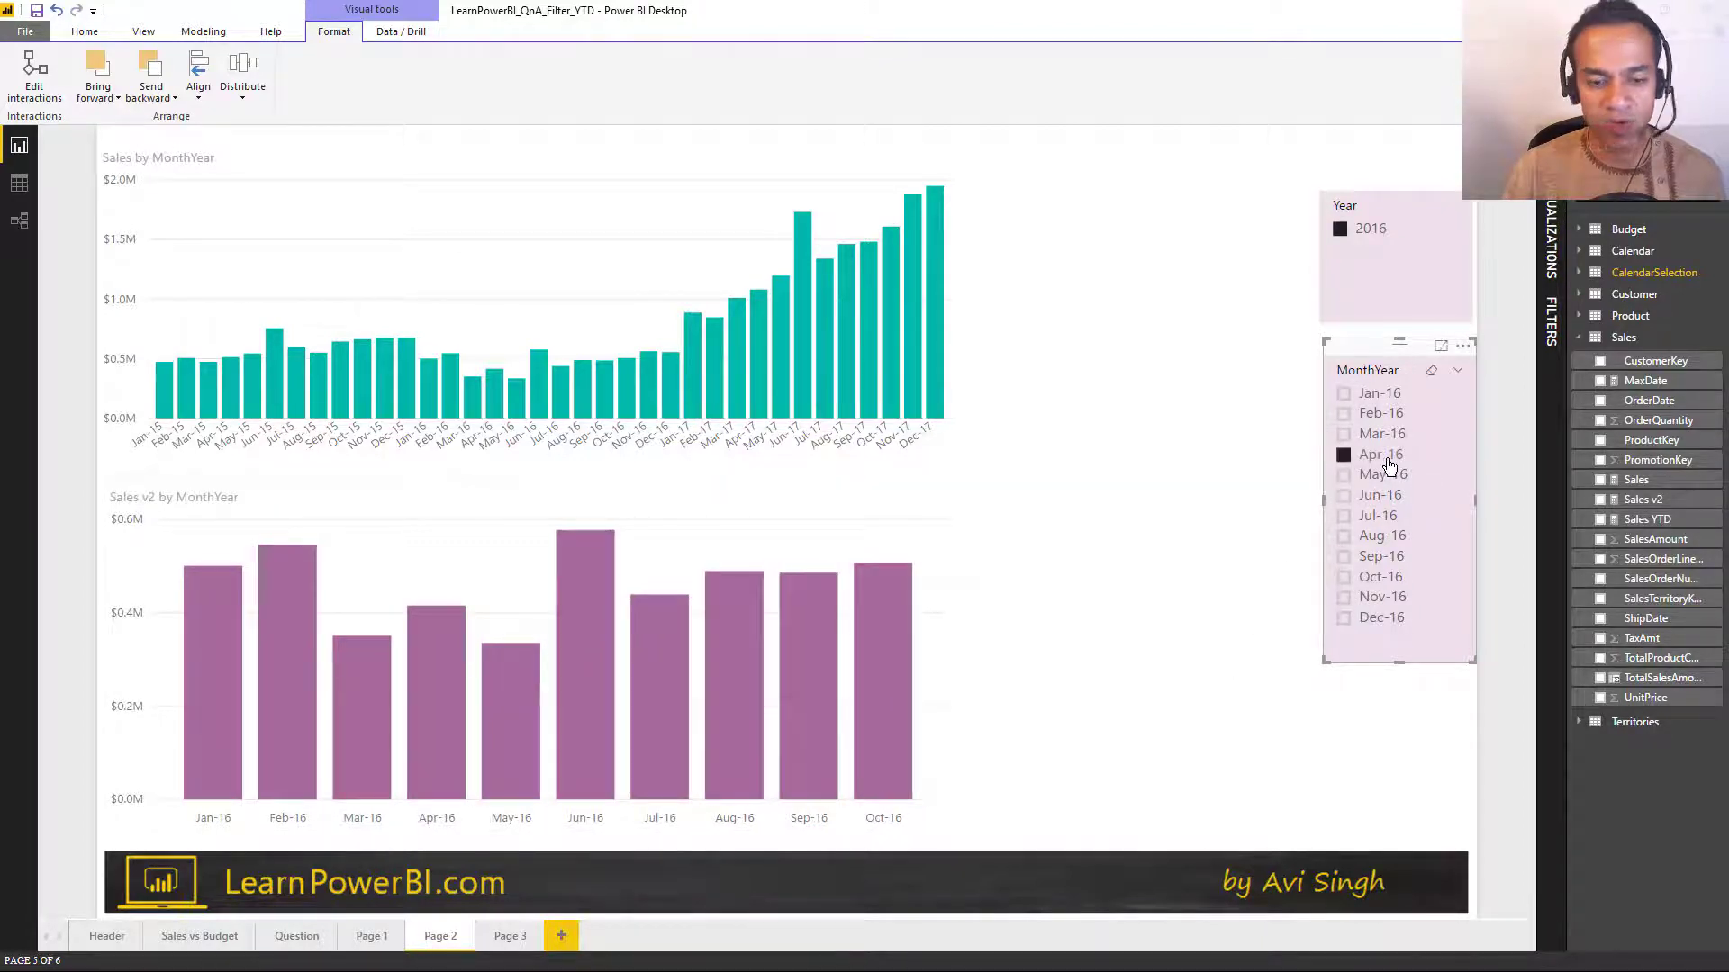
left_click(1012, 630)
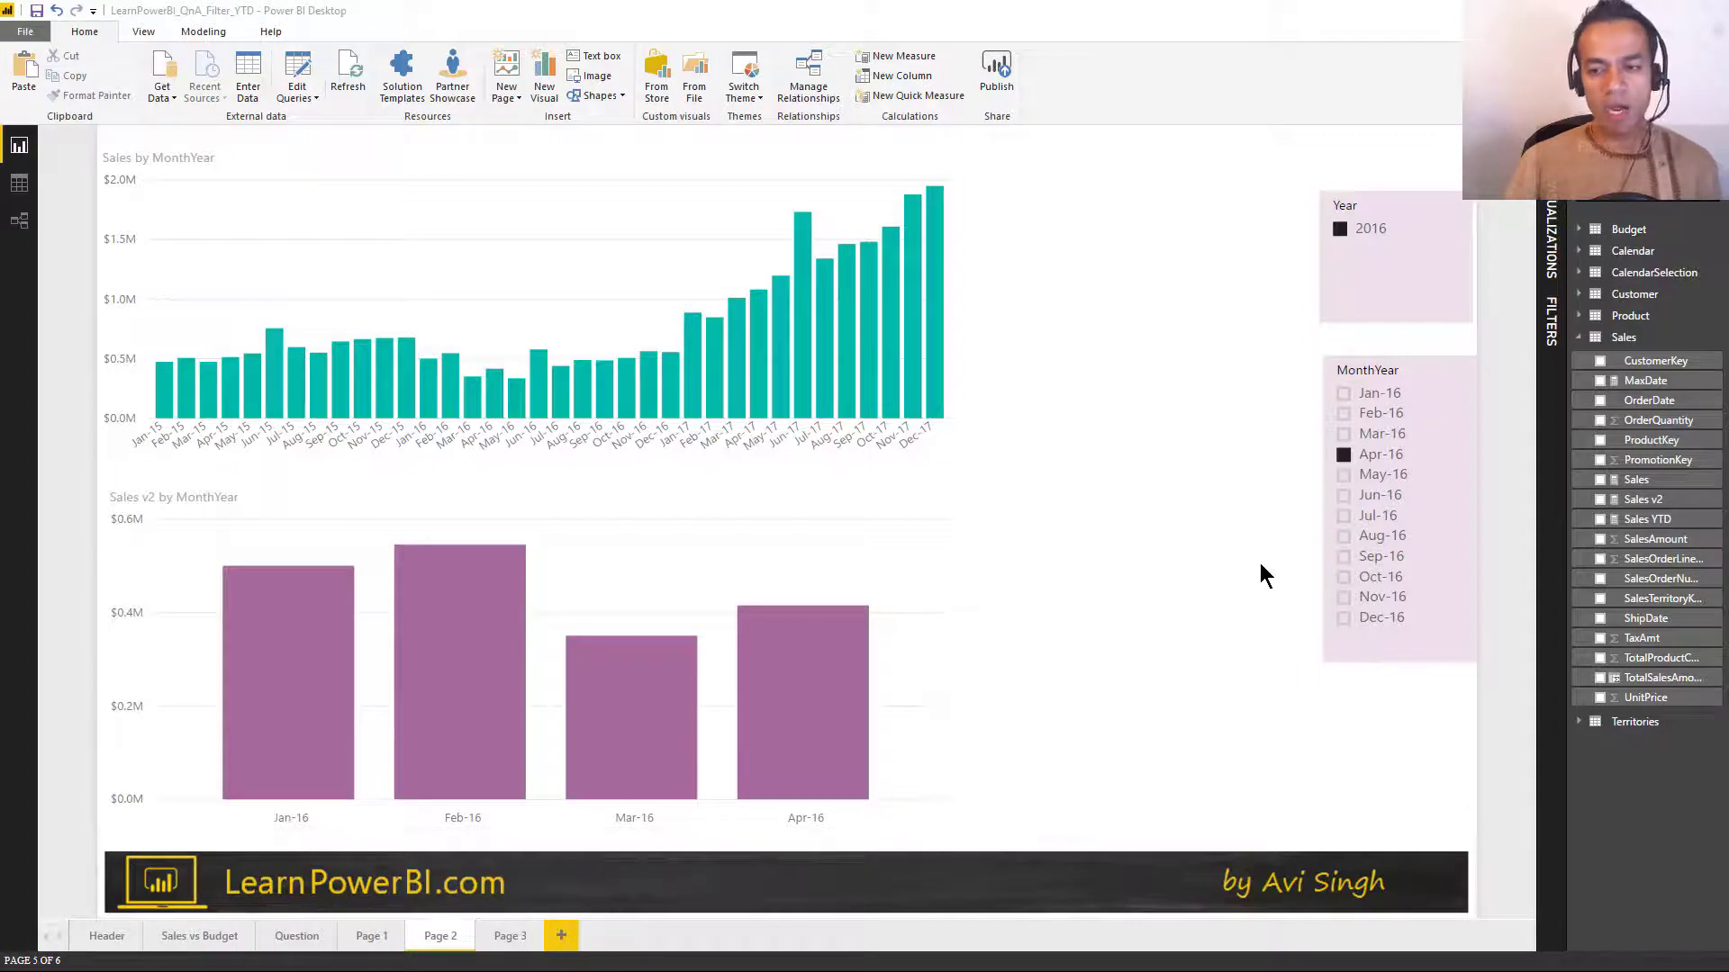
left_click(1385, 557)
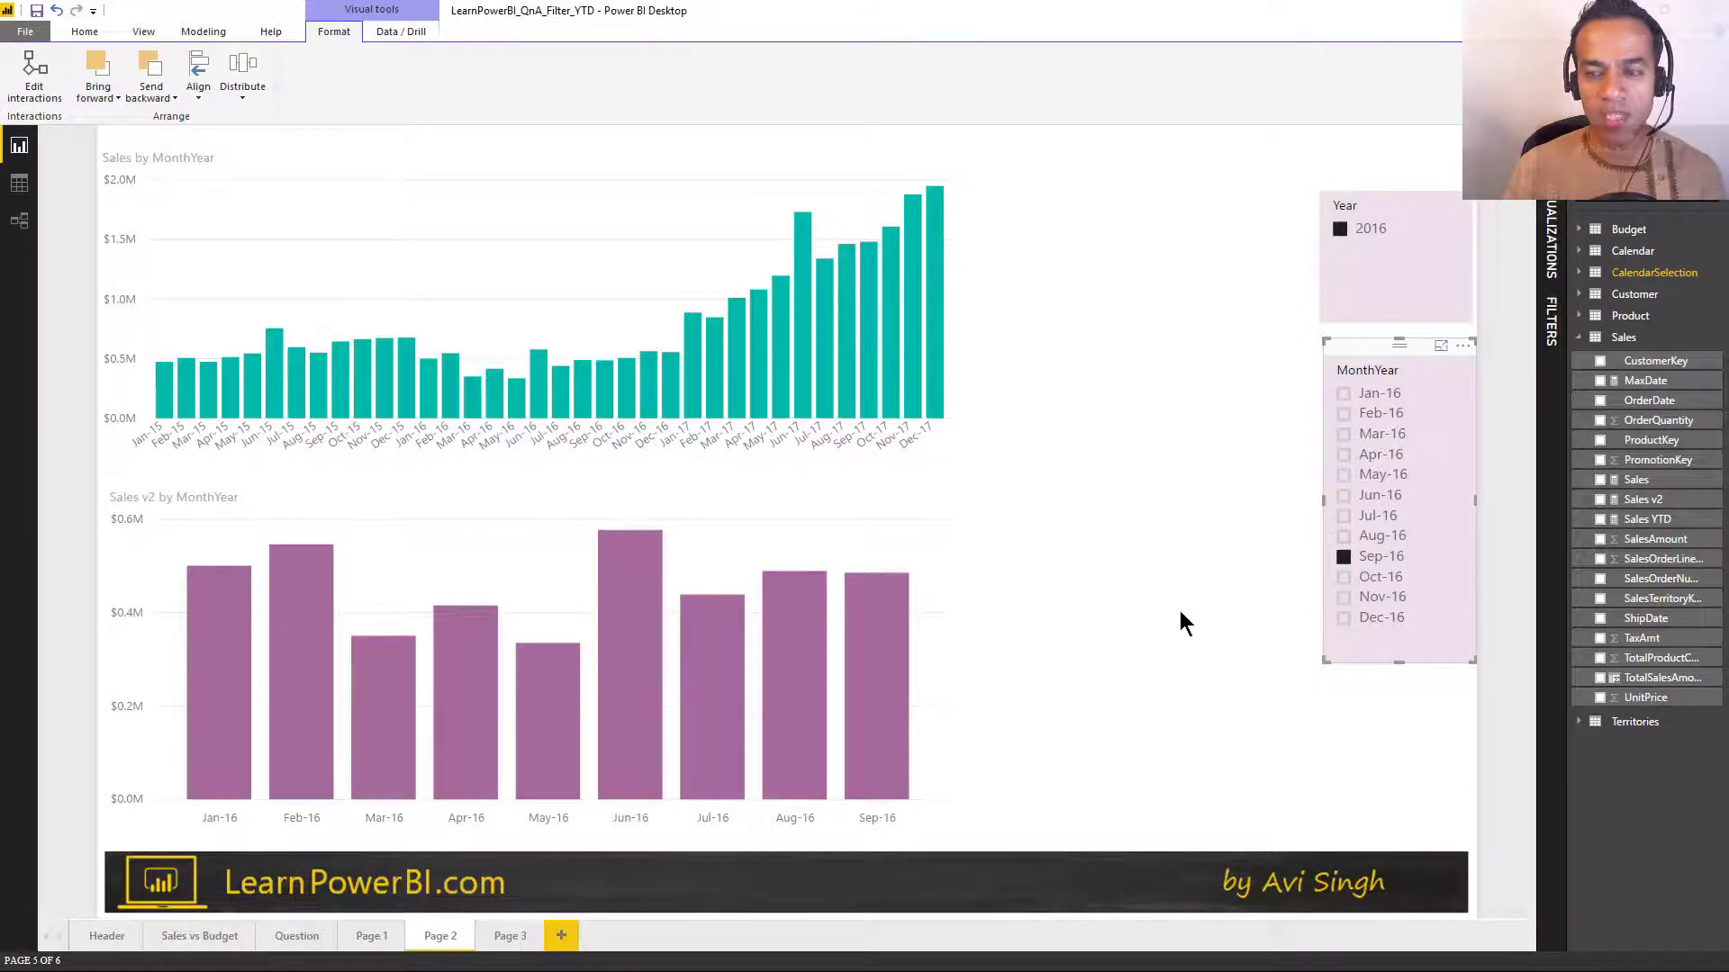
Step: On Page 1, select Jan-2016 through Sep-2016 in the MonthYearLong slicer
left_click(371, 936)
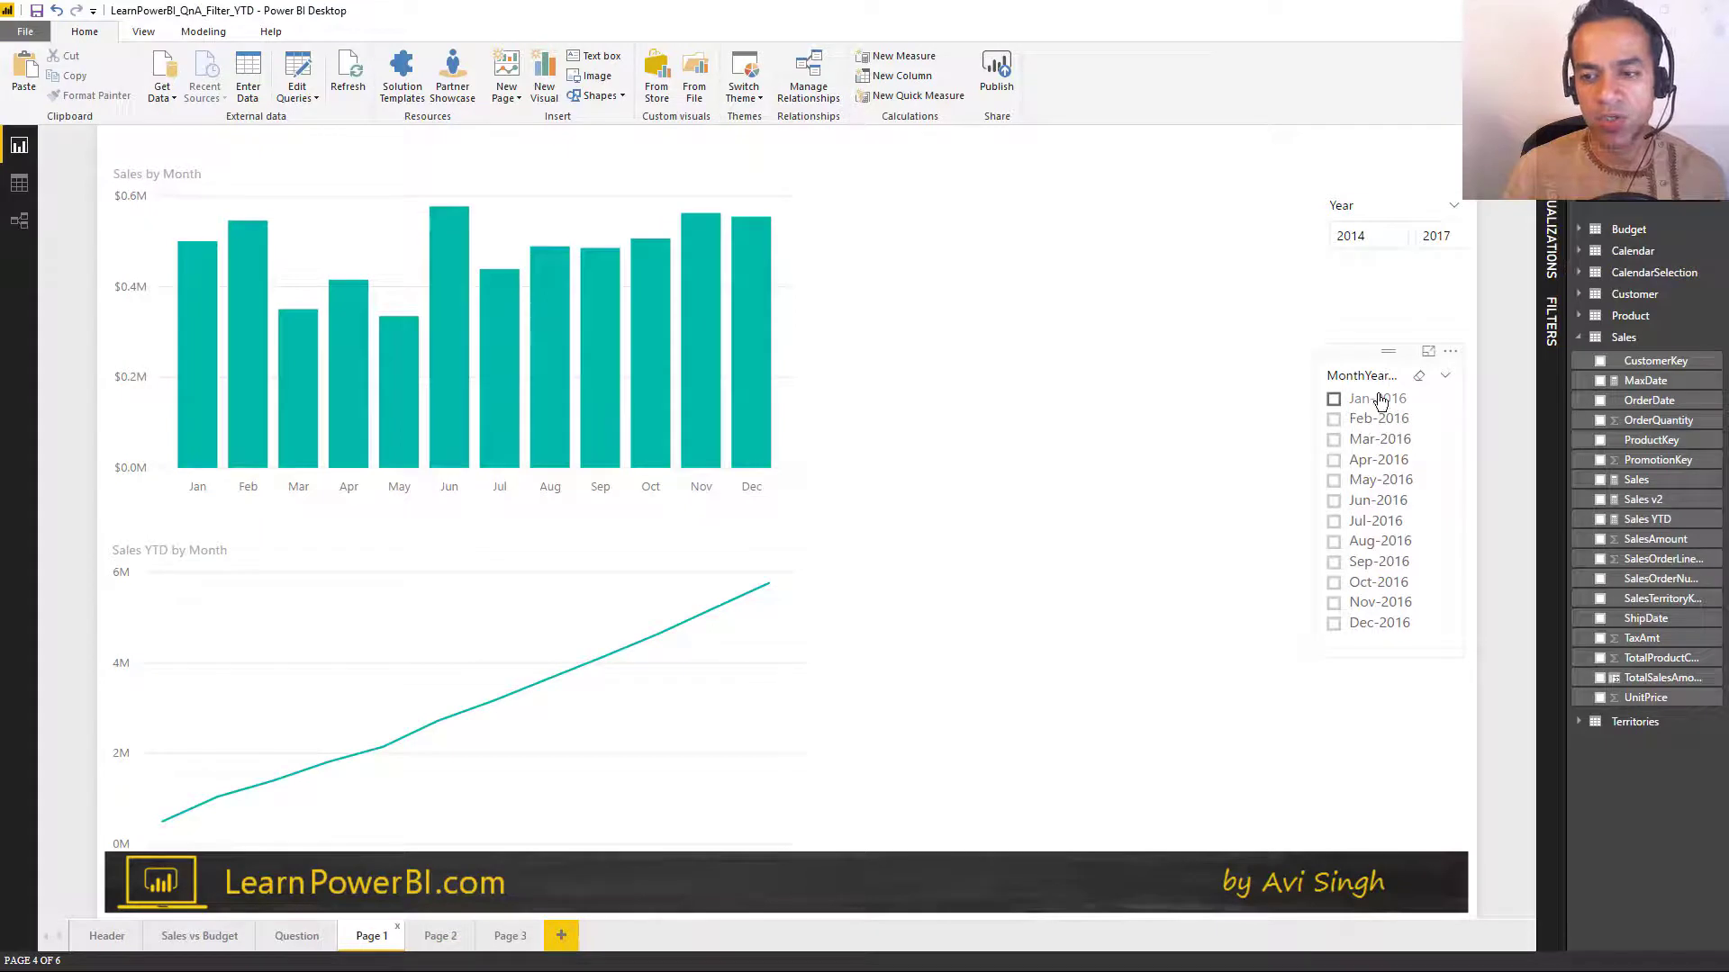
left_click(1379, 401)
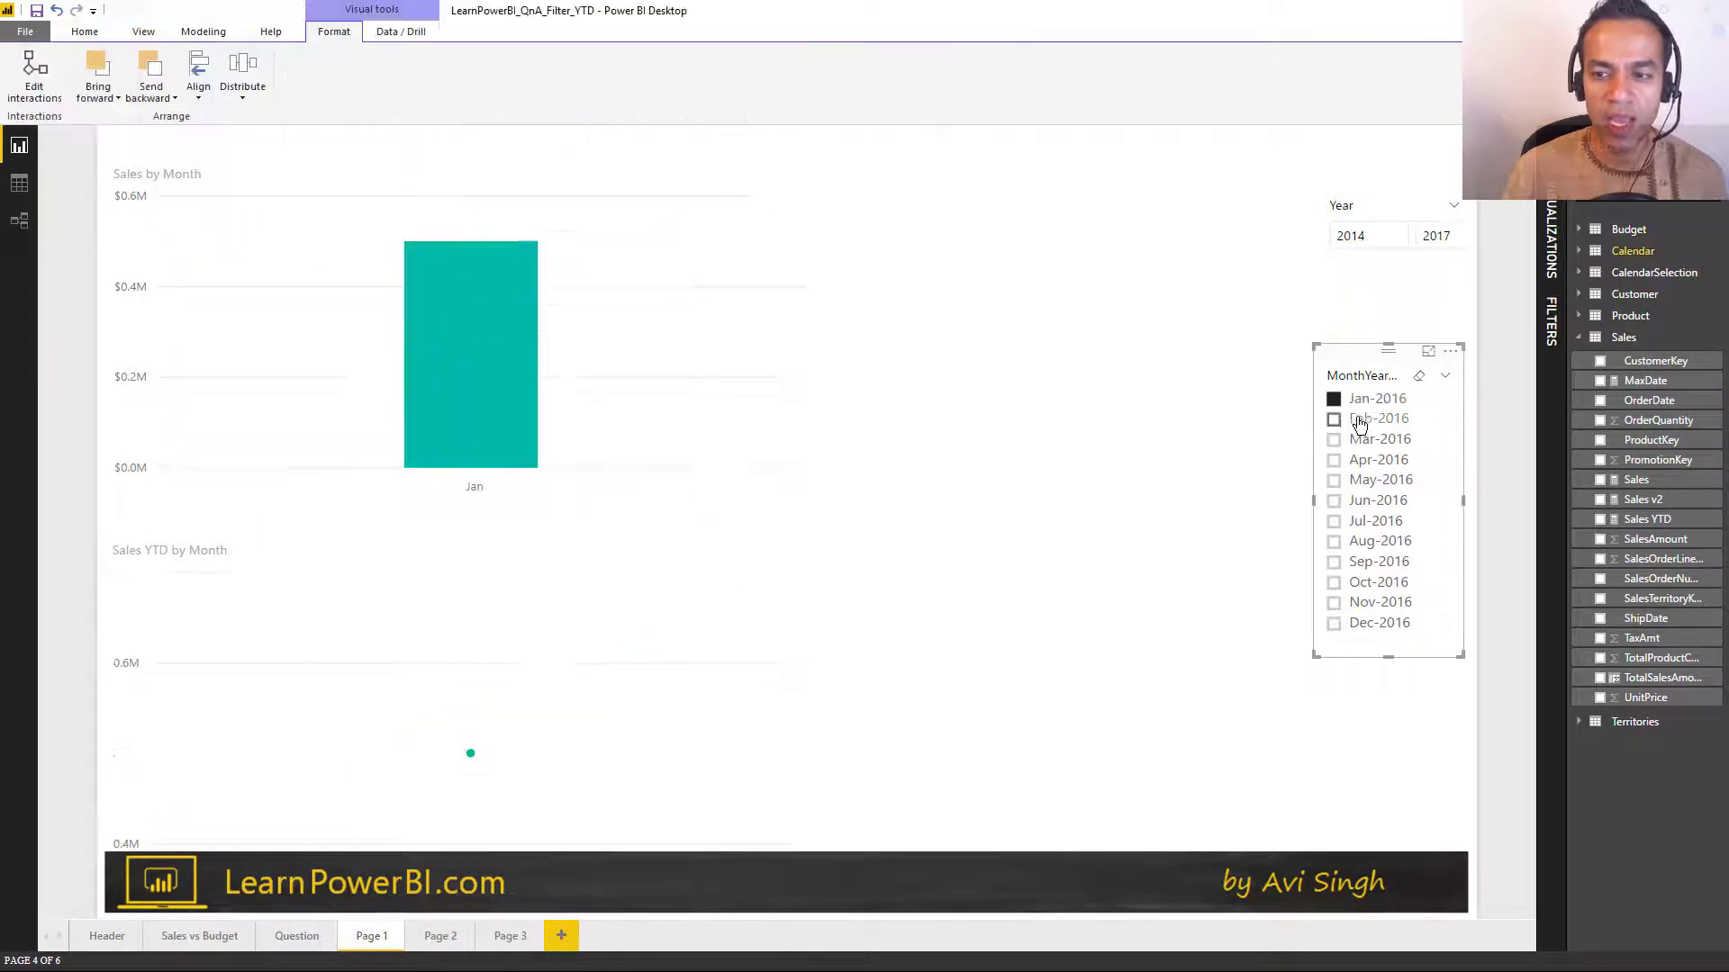
left_click(1358, 419, "ctrl")
left_click(1358, 438, "ctrl")
left_click(1358, 459, "ctrl")
left_click(1359, 479, "ctrl")
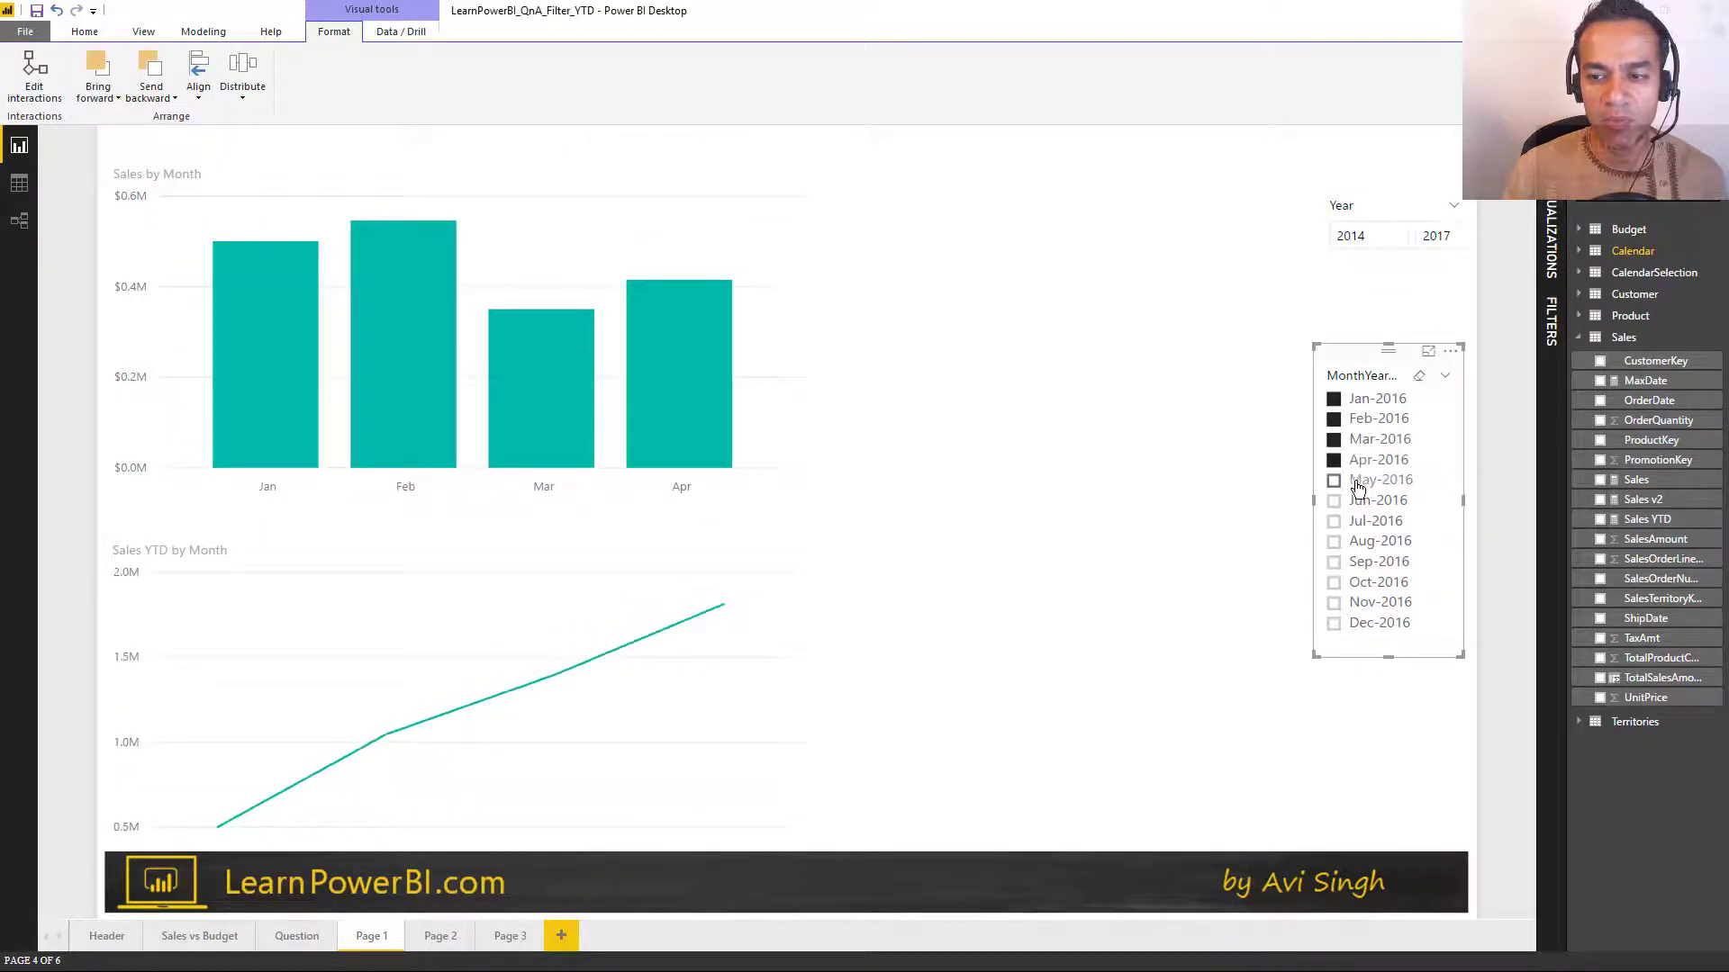
left_click(1360, 501, "ctrl")
left_click(1360, 520, "ctrl")
left_click(1360, 540, "ctrl")
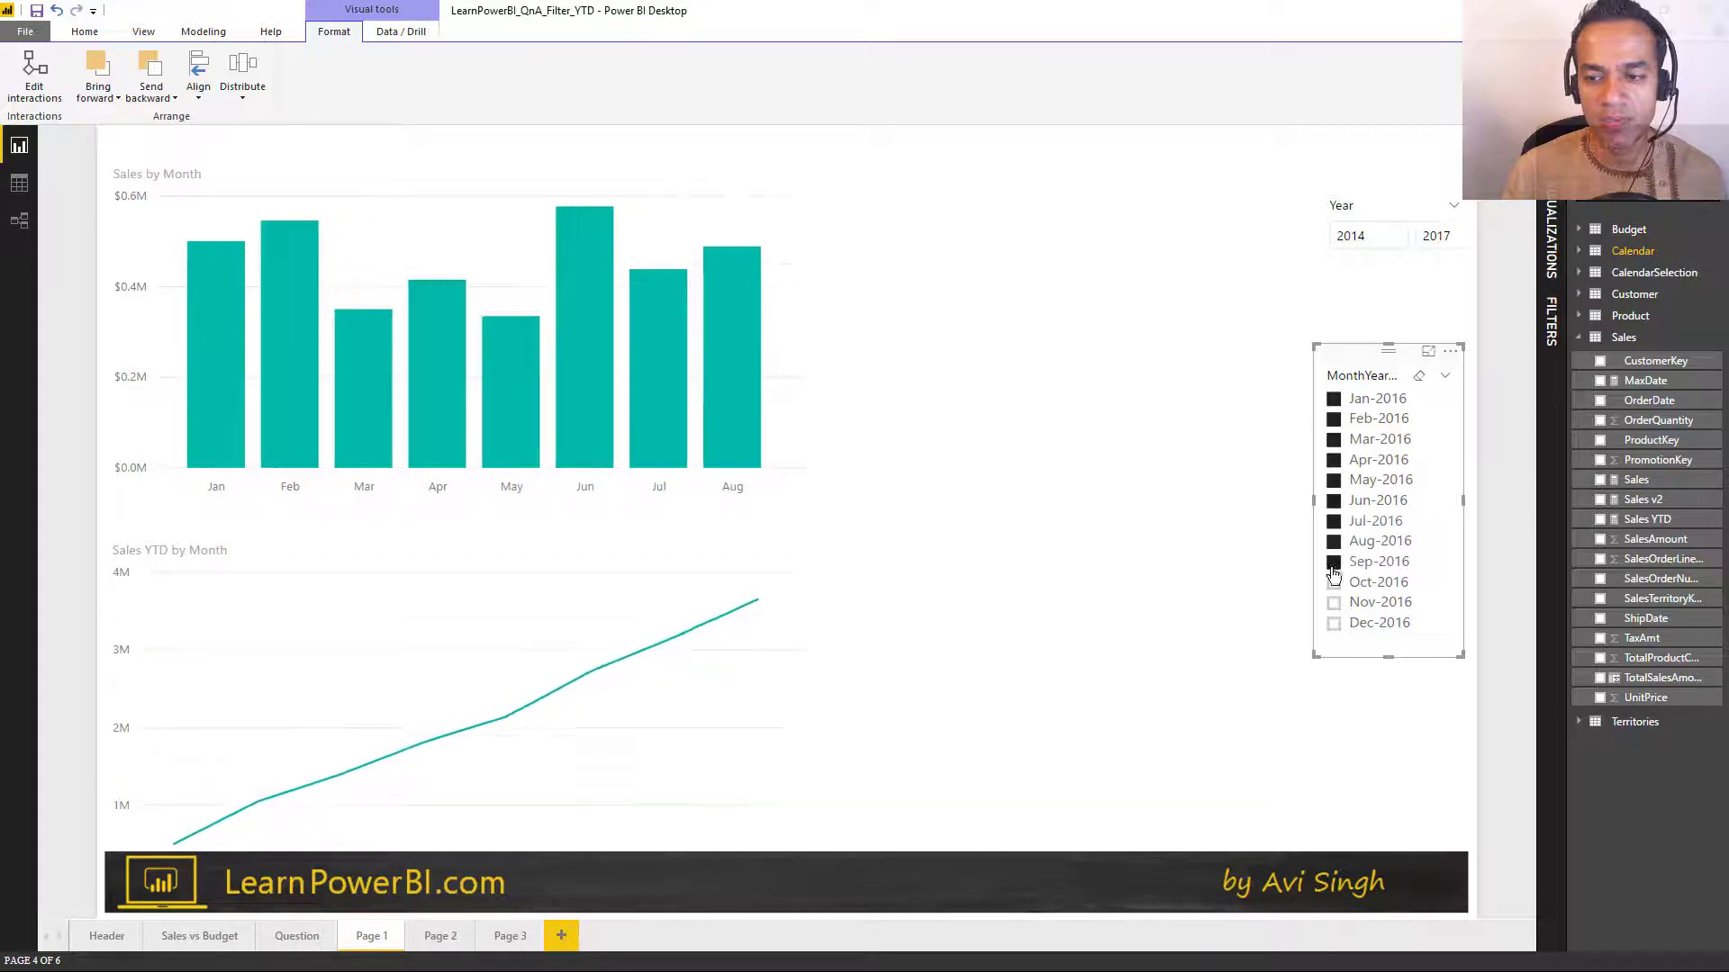
left_click(1360, 561, "ctrl")
Step: Clear all month selections in the slicer so the charts show Jan through Dec
mouse_move(1428, 389)
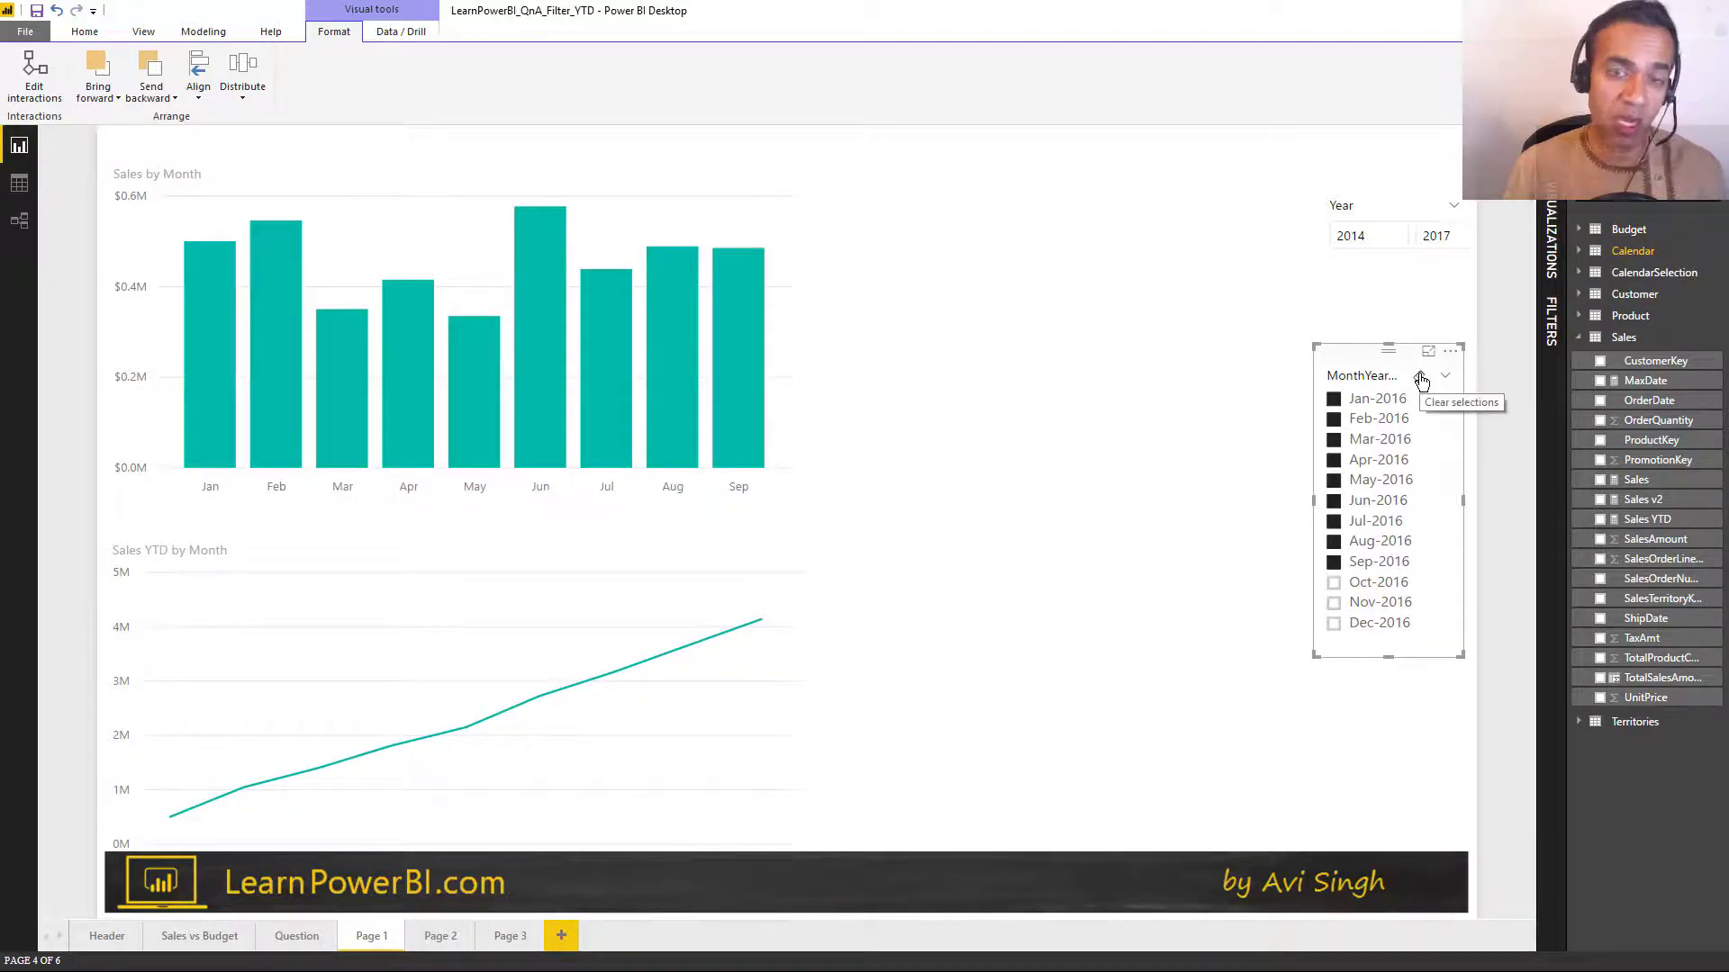
left_click(1421, 379)
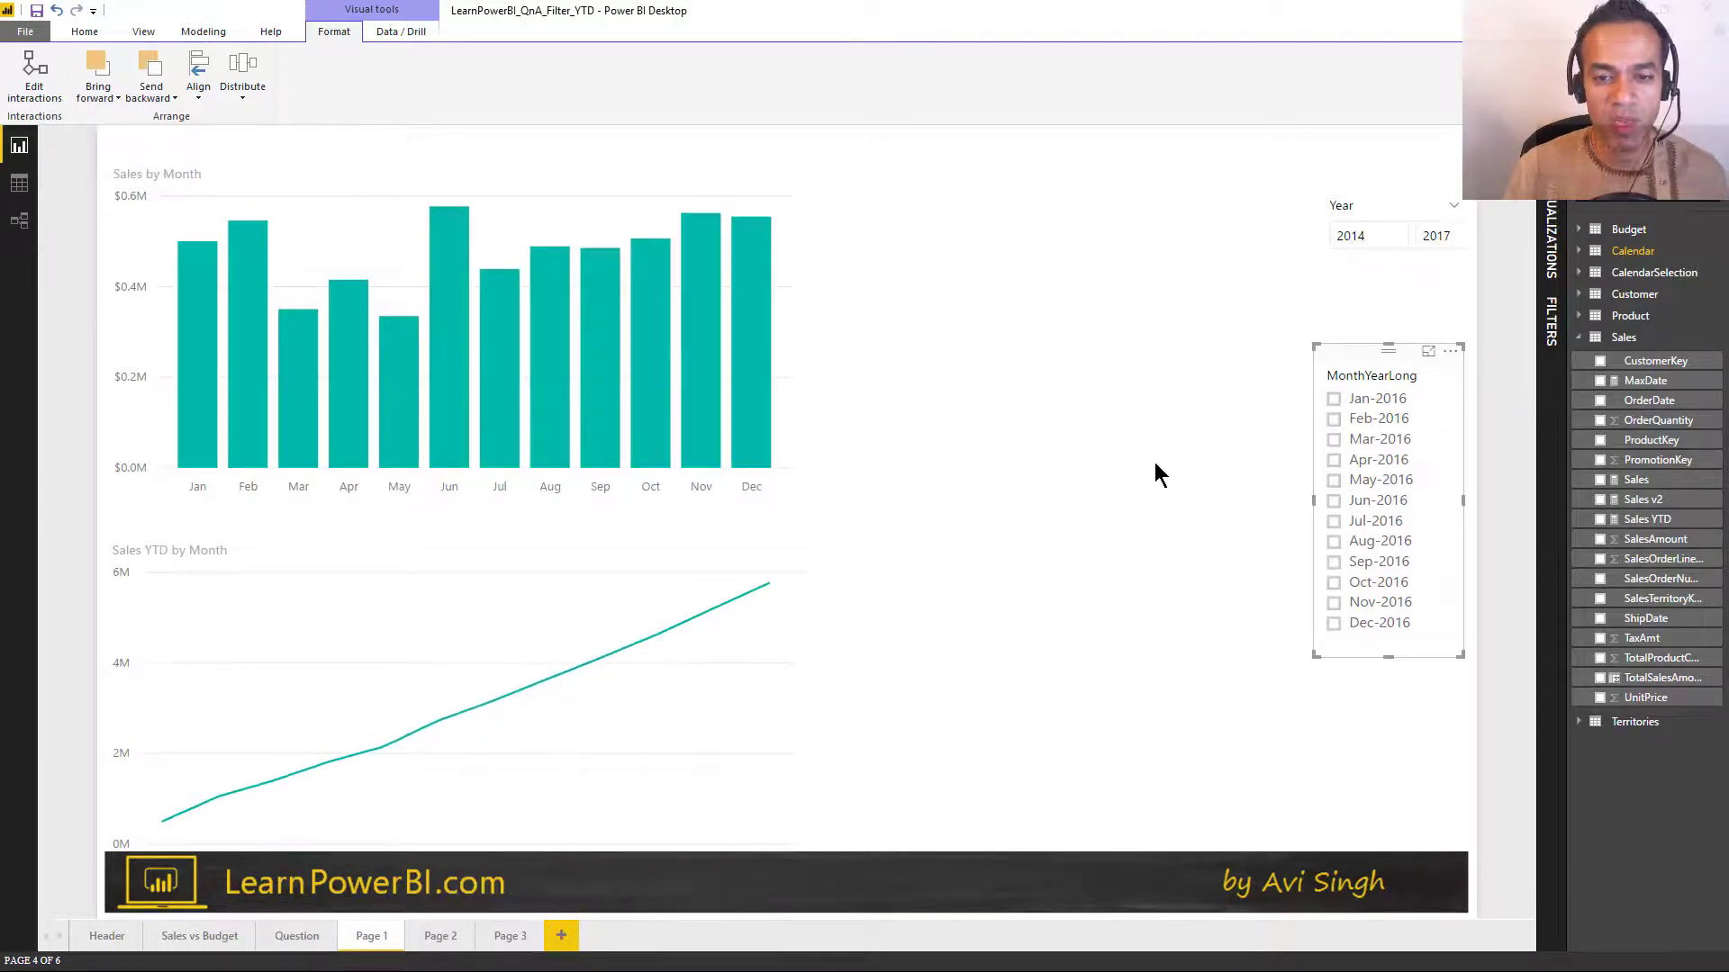
left_click(911, 616)
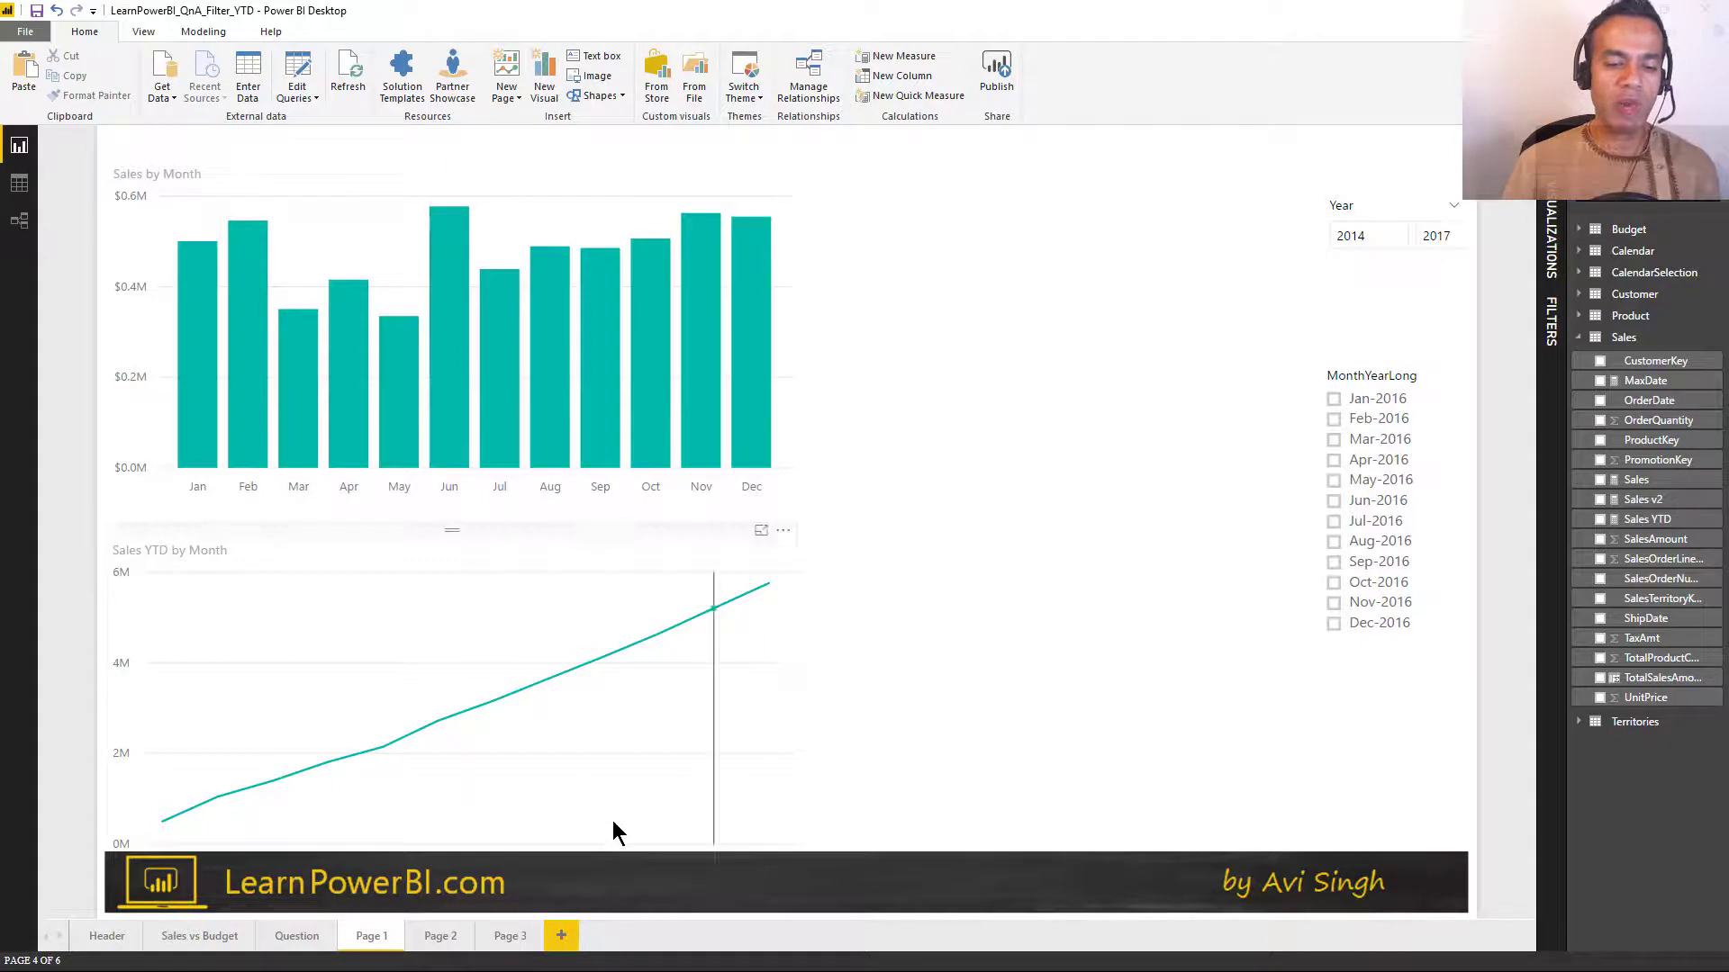
left_click(510, 937)
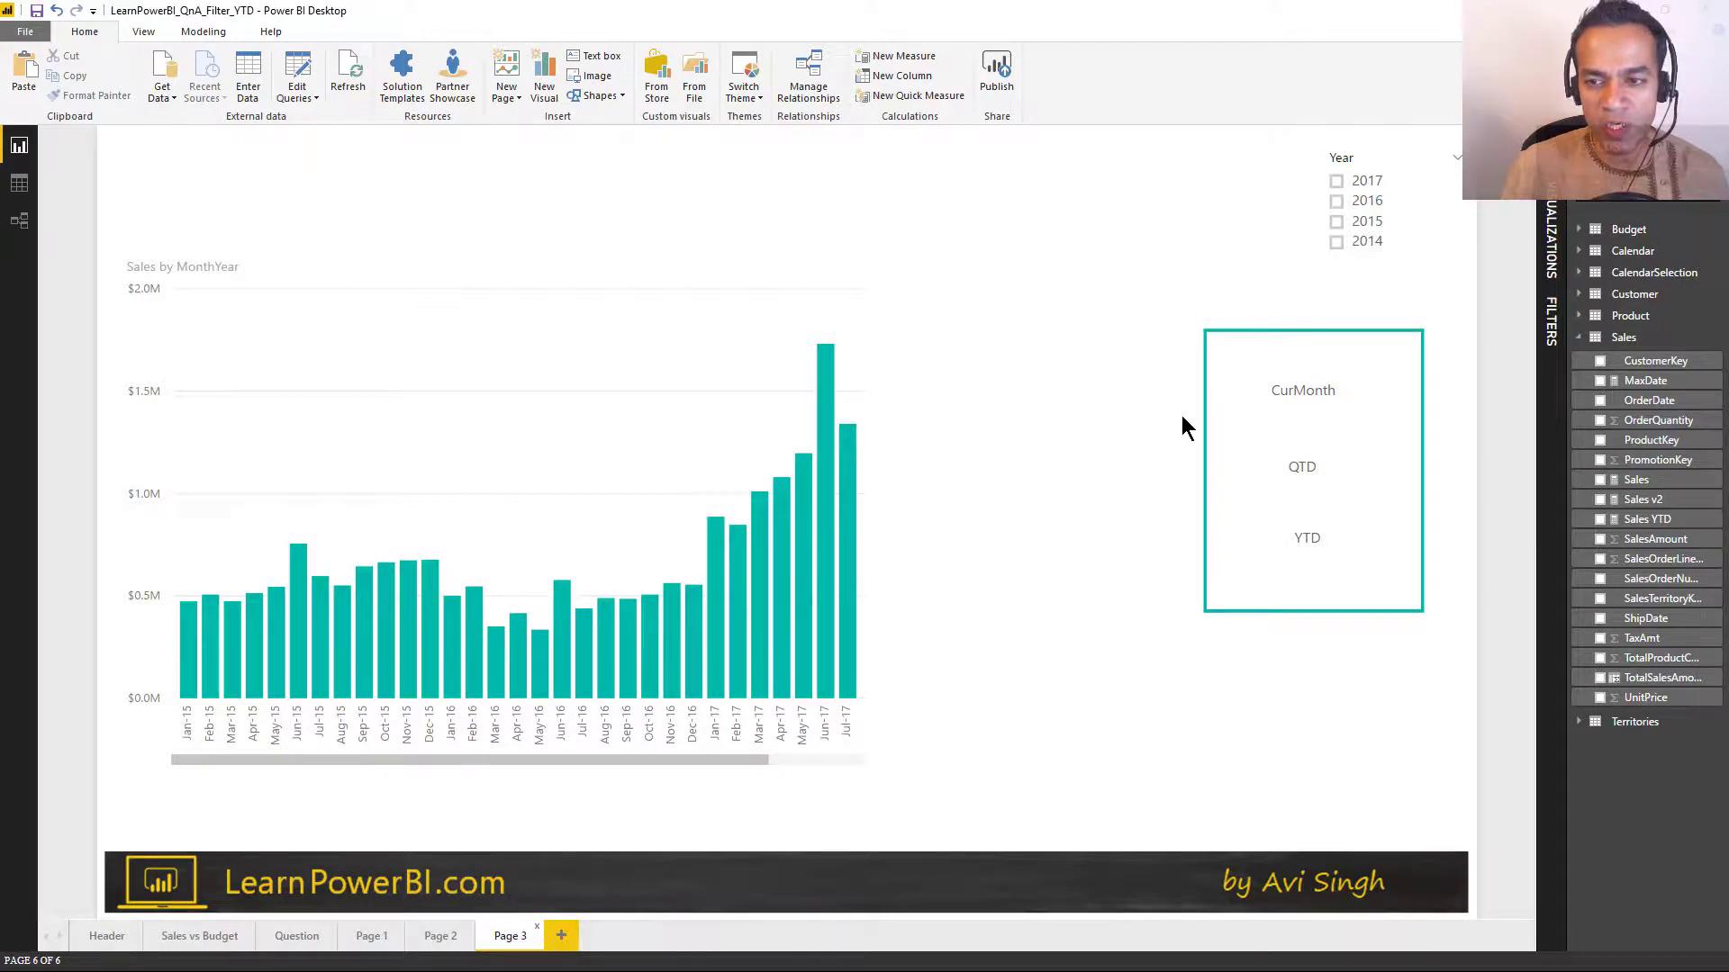
left_click(1313, 397)
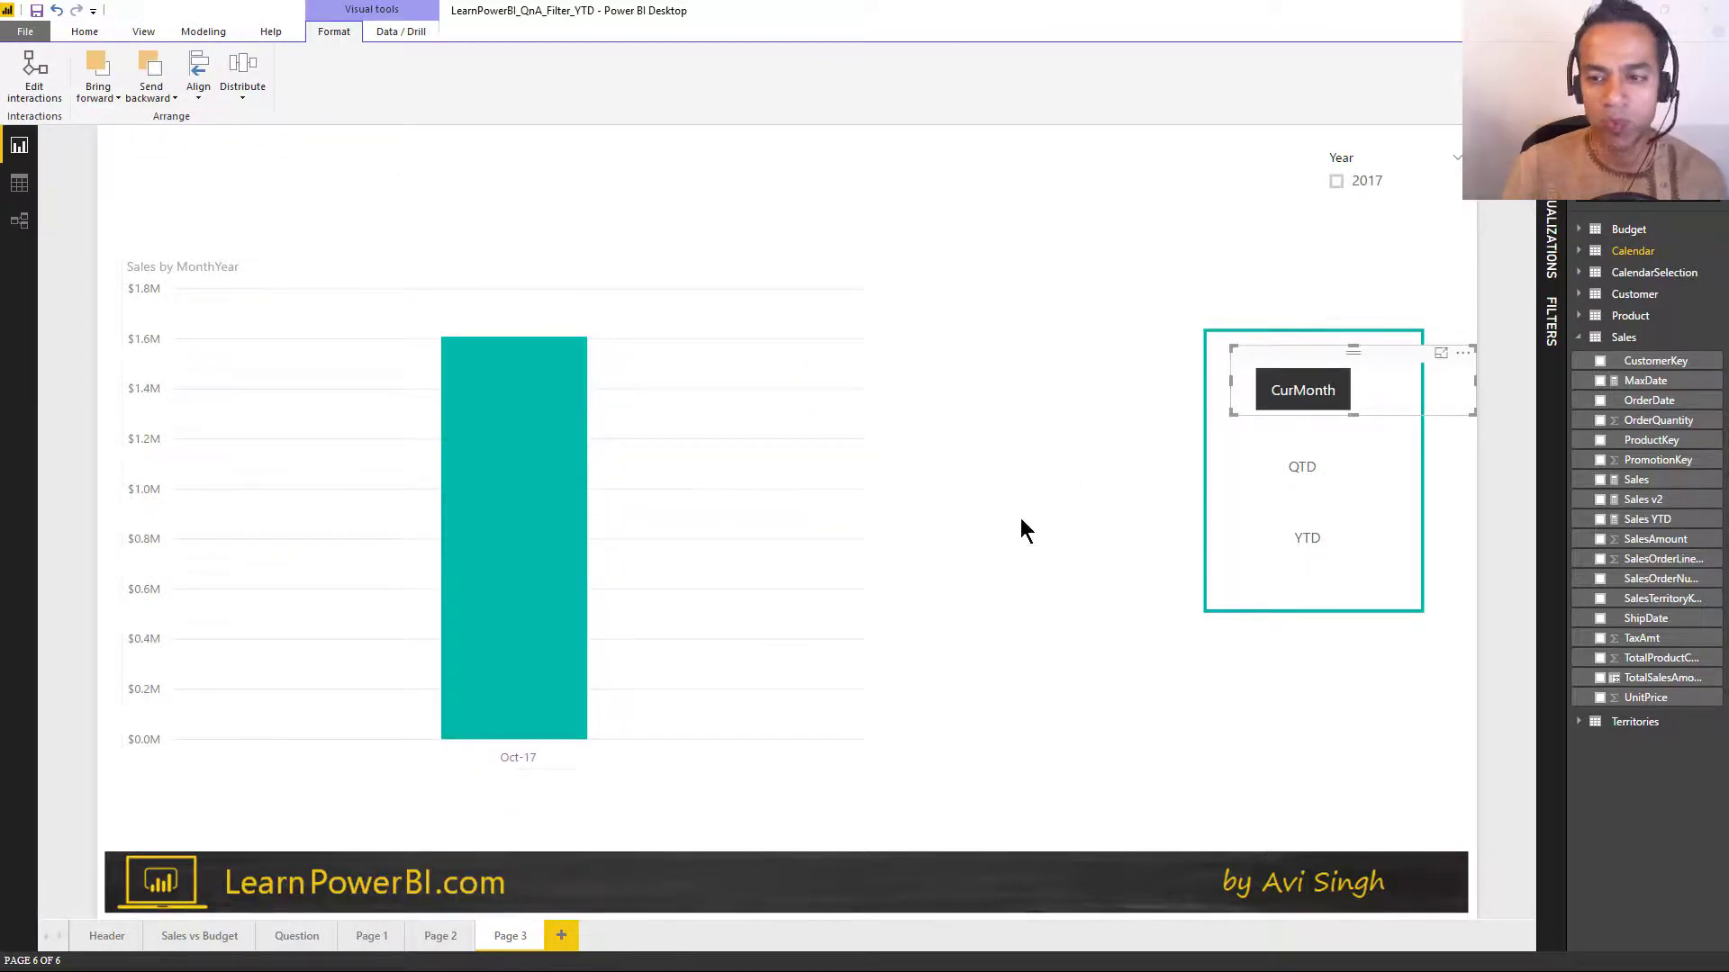
left_click(1304, 396)
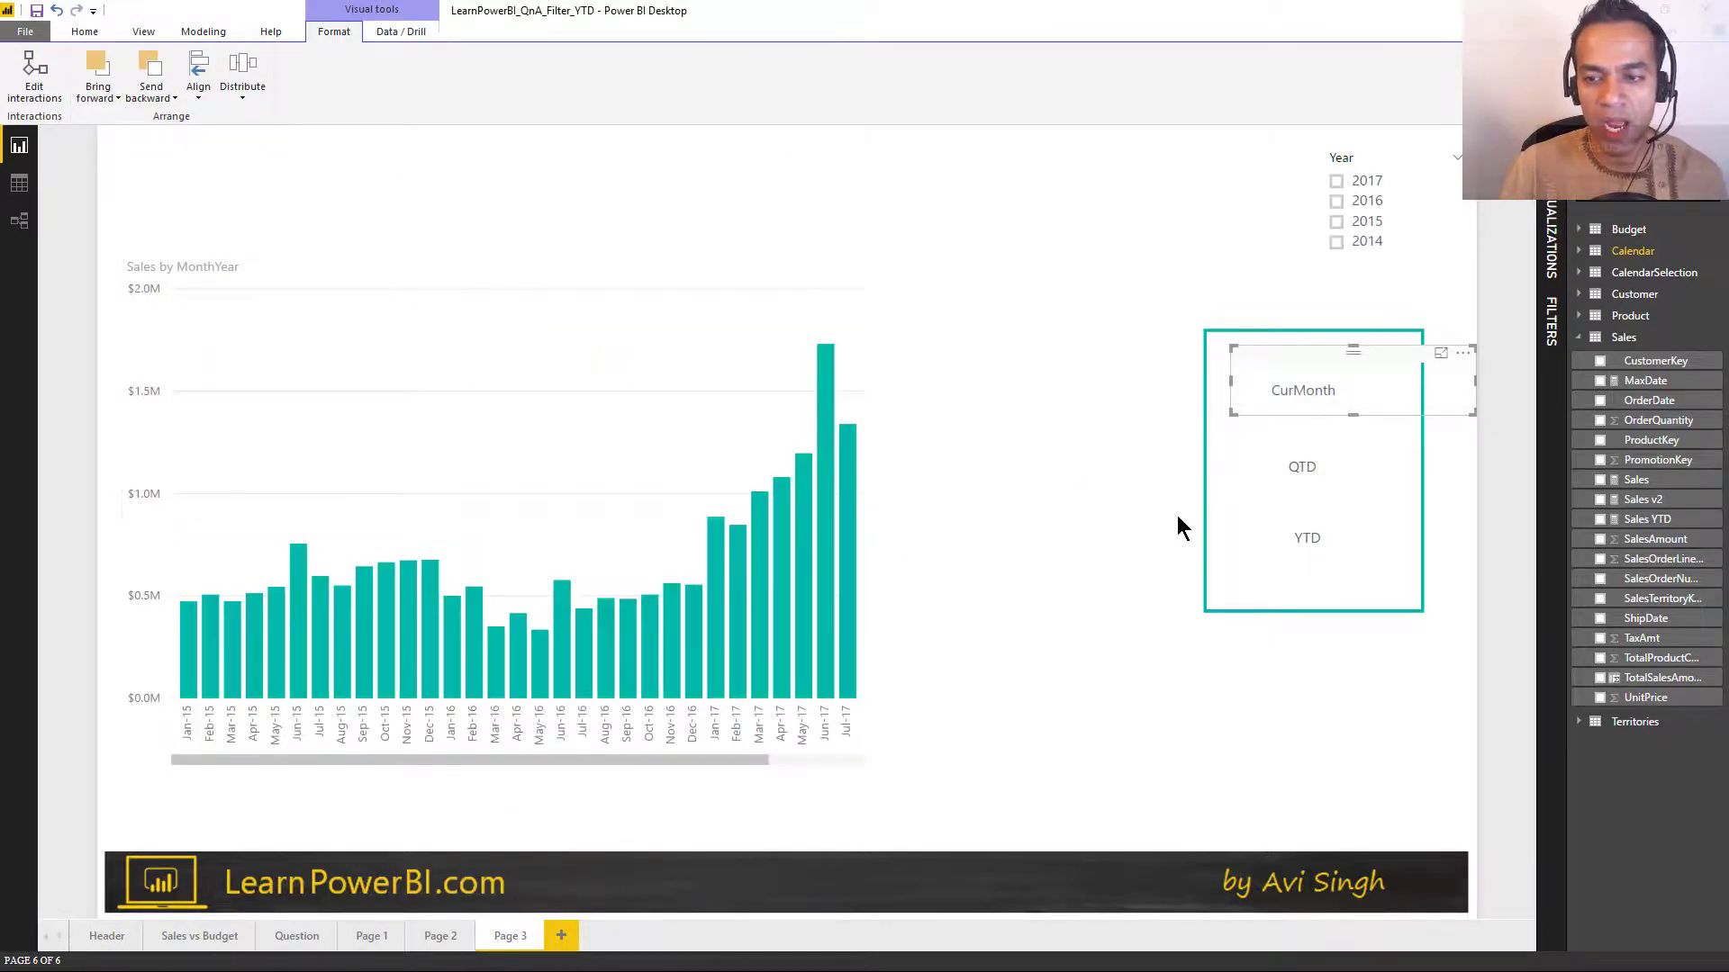
left_click(1310, 468)
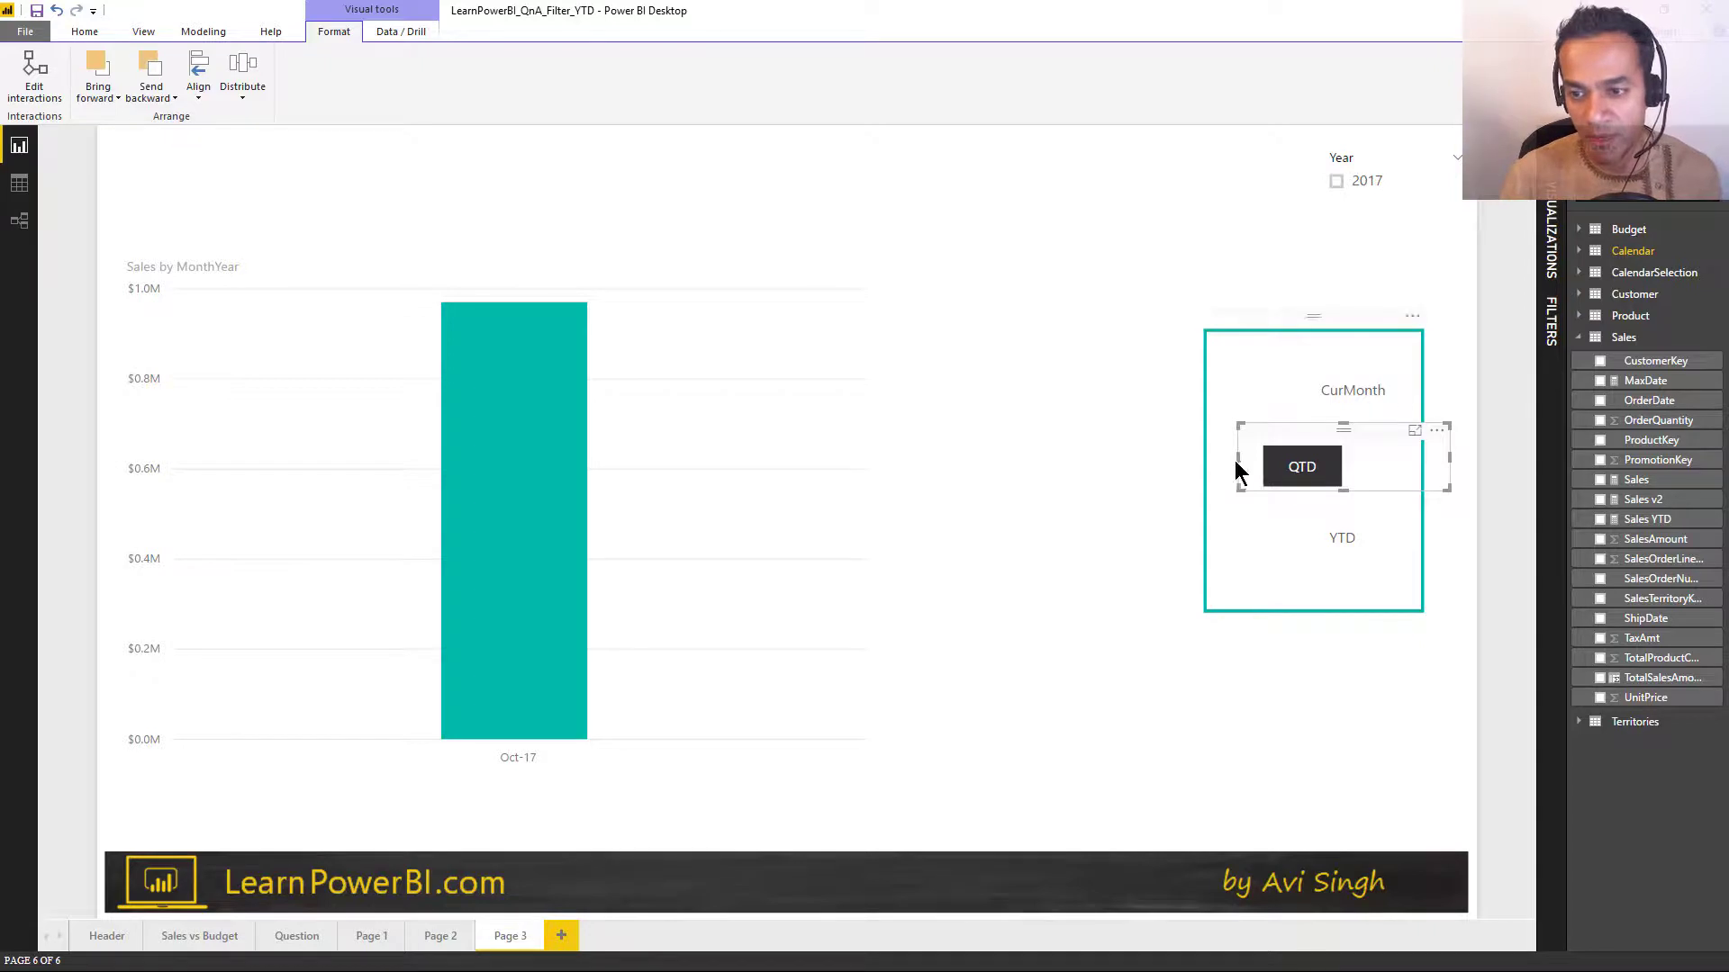
left_click(1297, 467)
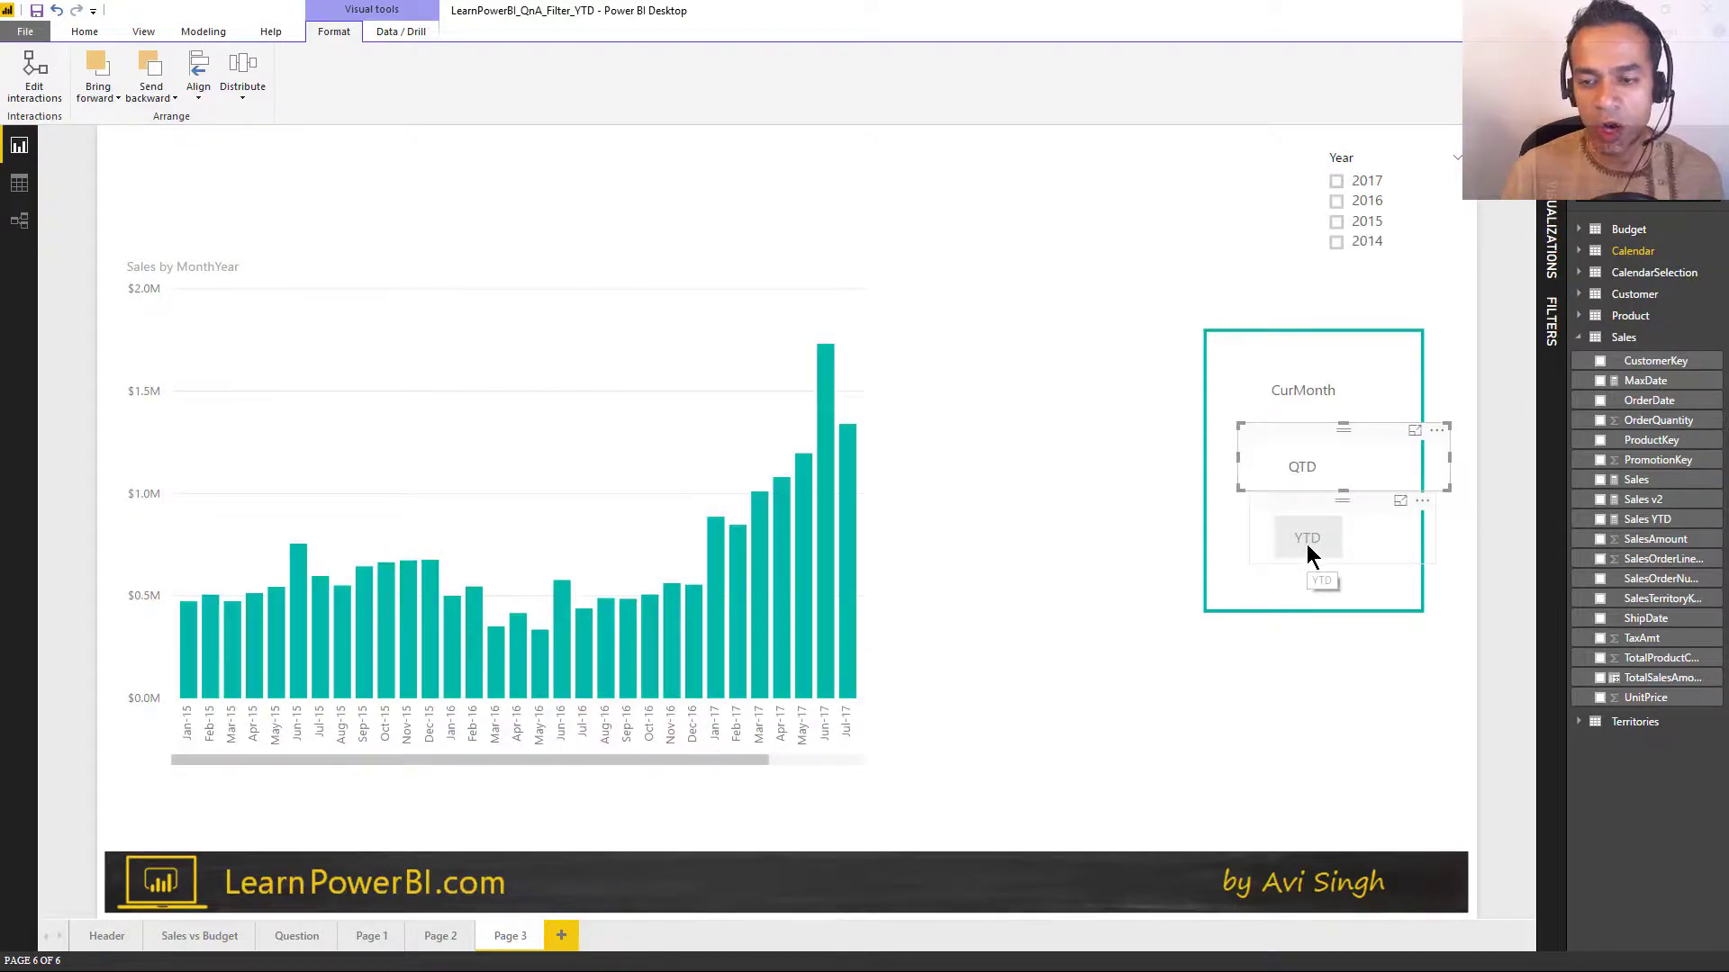
left_click(1305, 543)
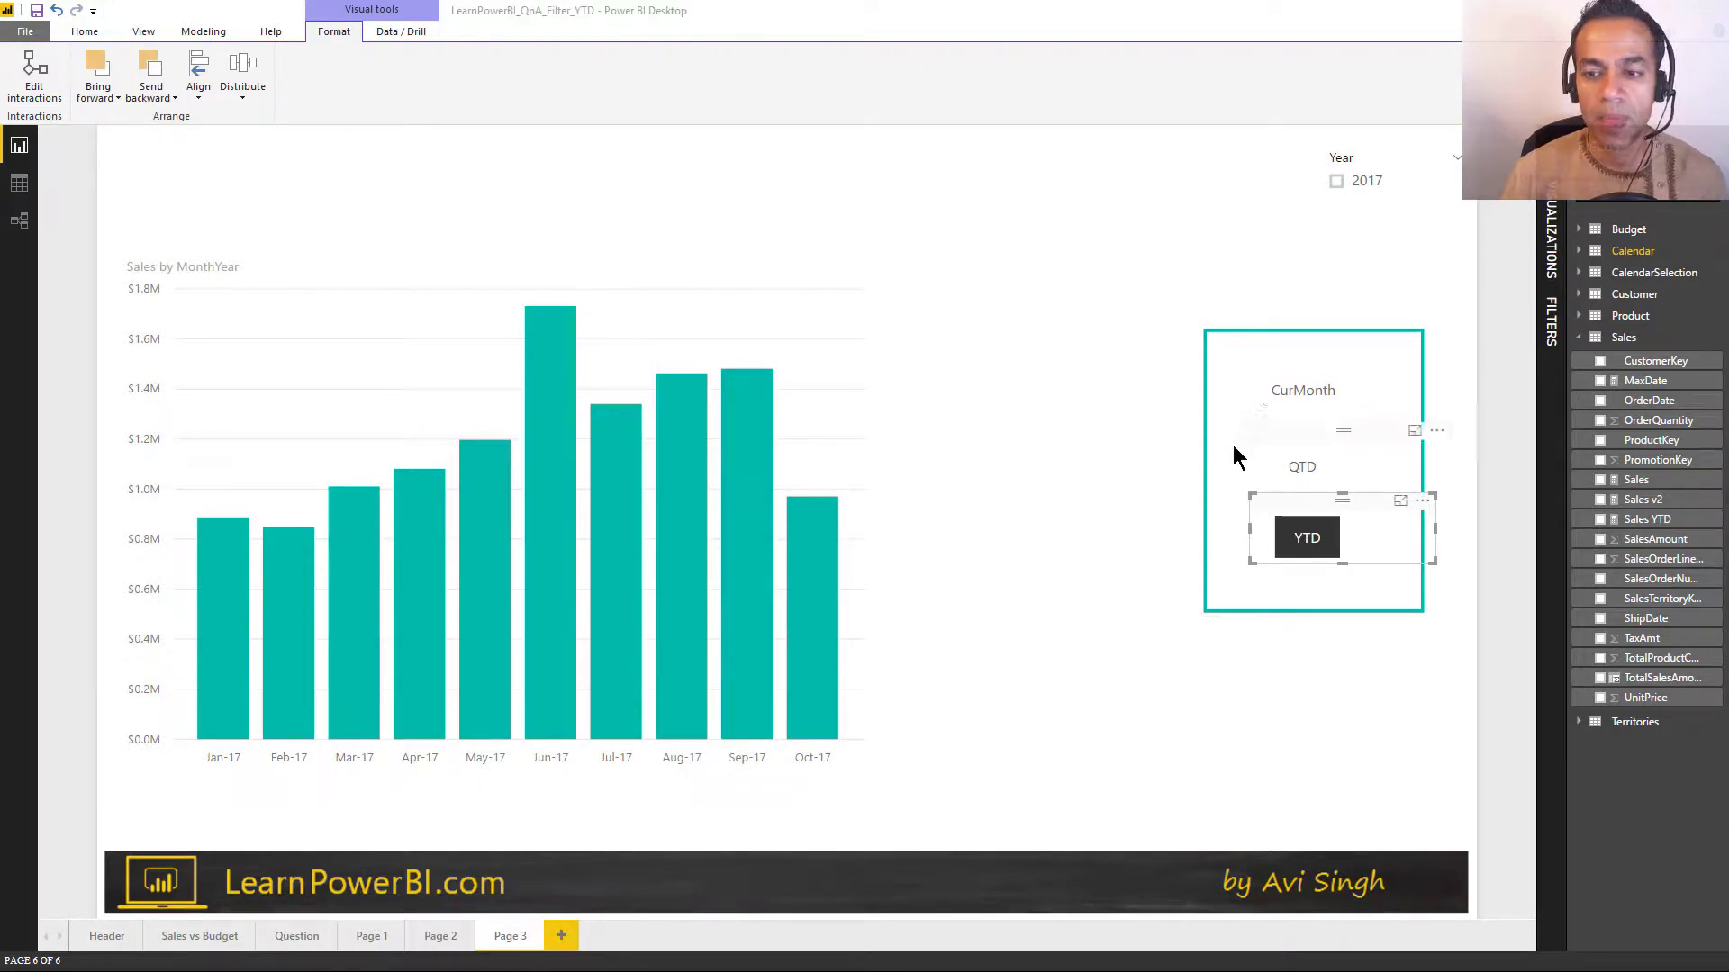
left_click(1302, 542)
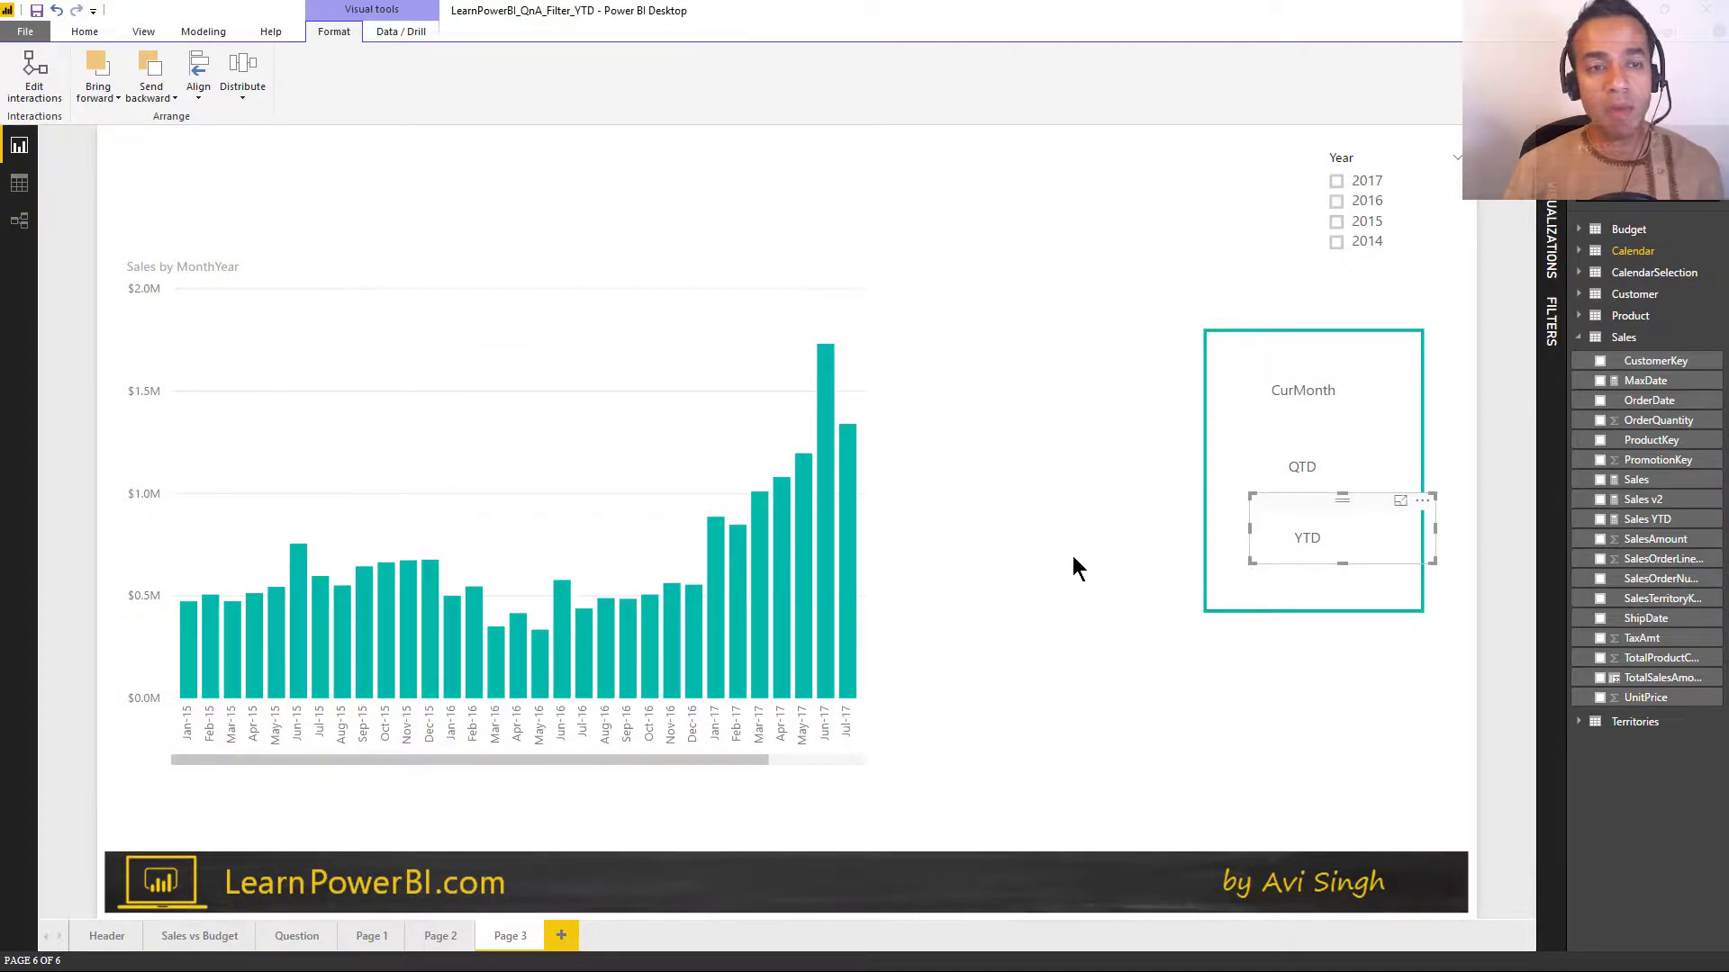
left_click(149, 32)
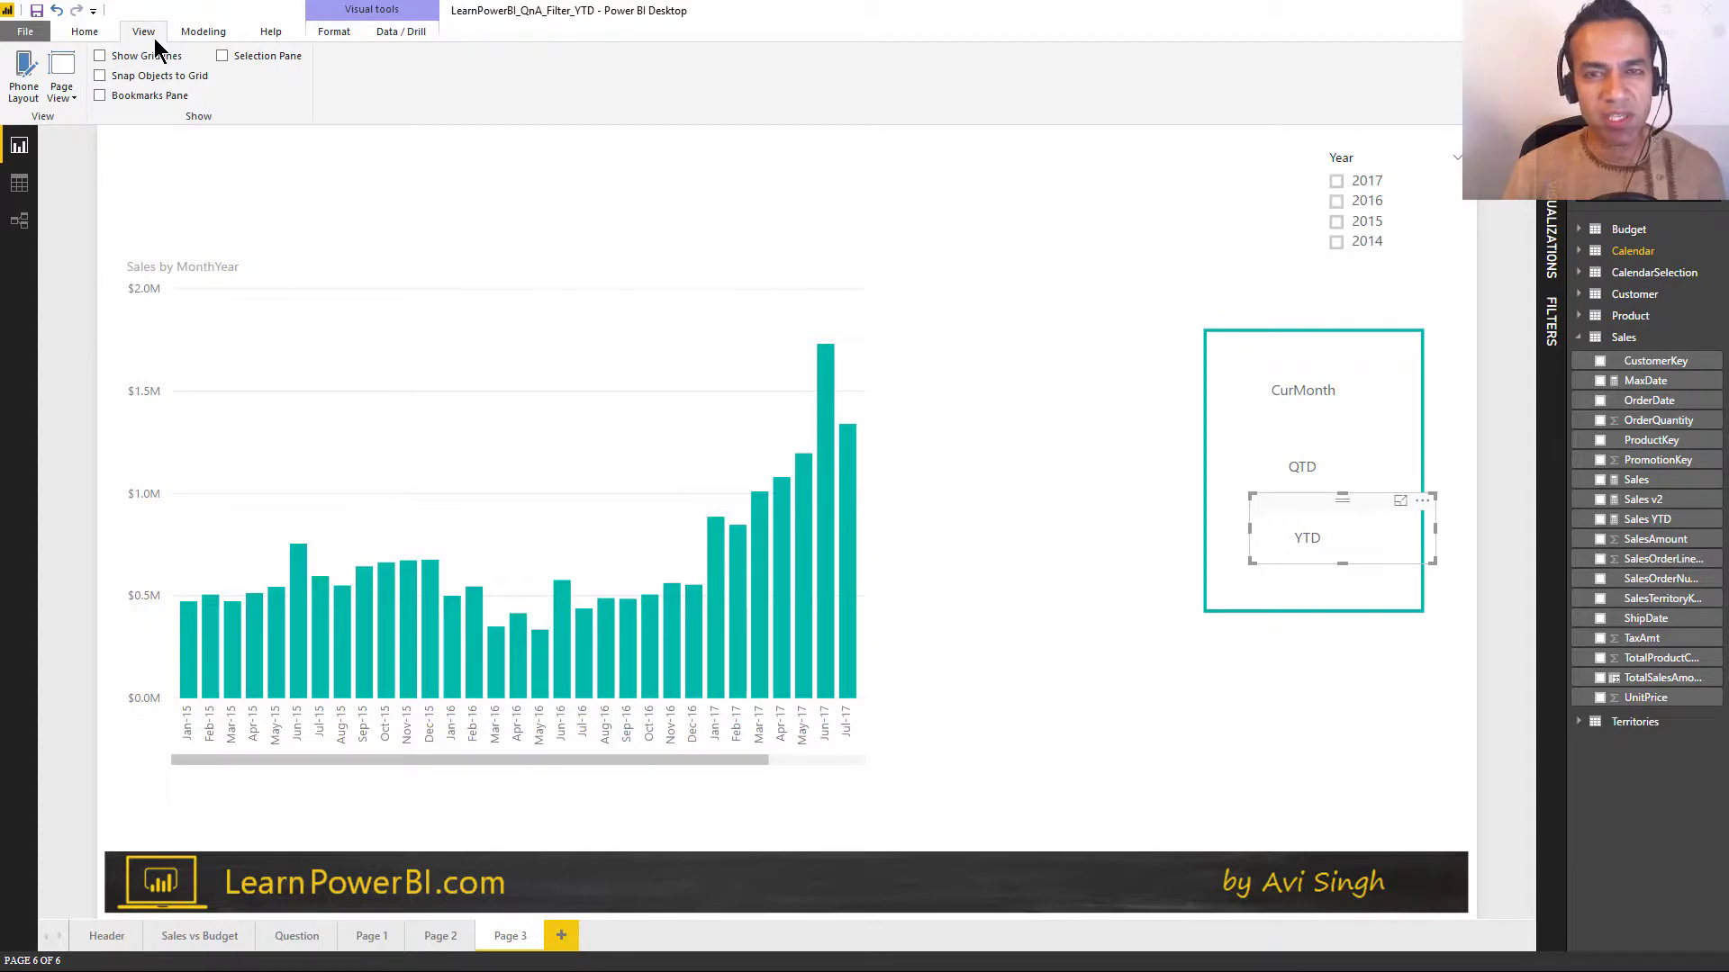
left_click(975, 319)
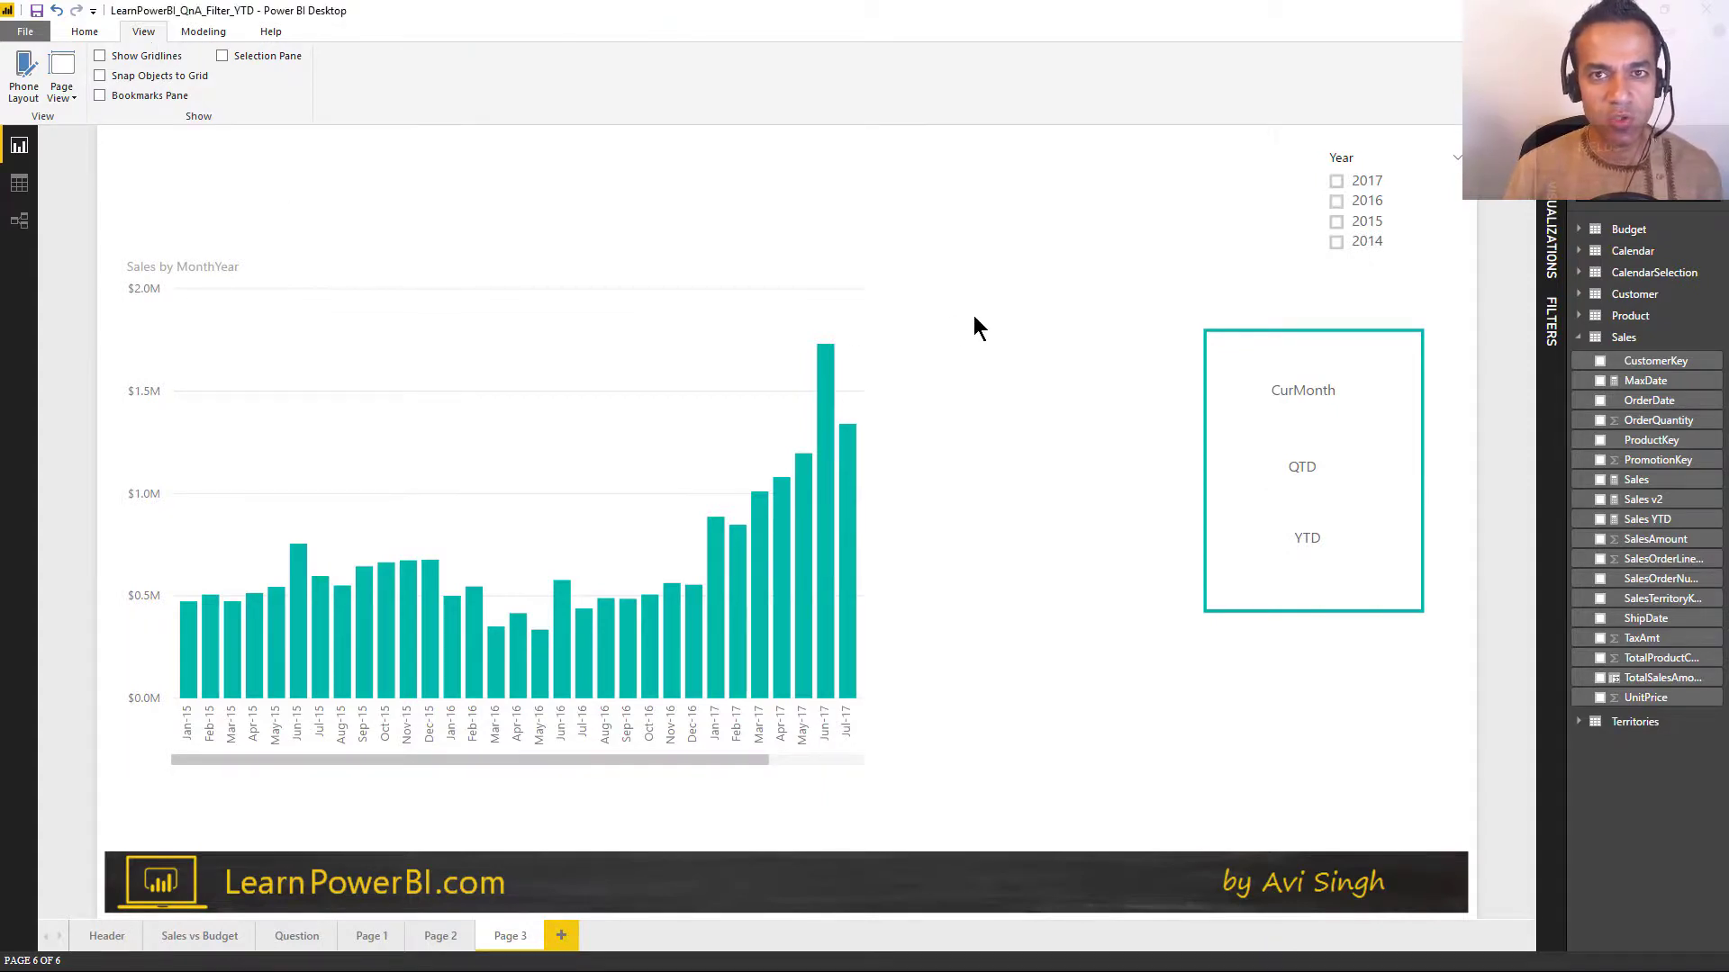